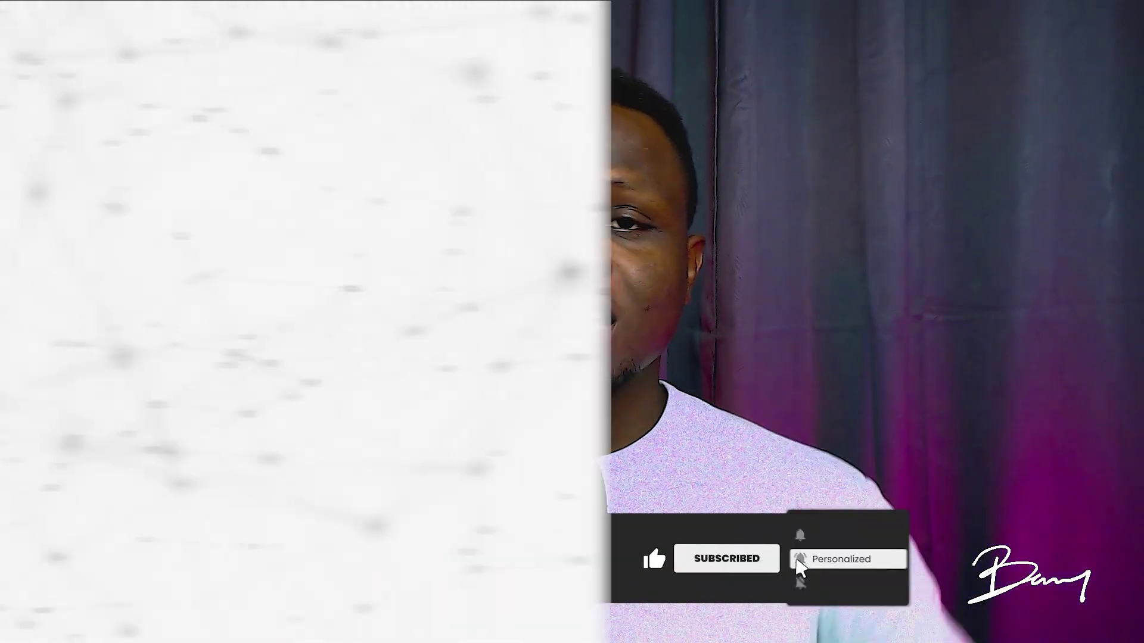
# Find the Transform Image app through an apps search, open it and start choosing a file to upload
pyautogui.scroll(-1, 715, 363)
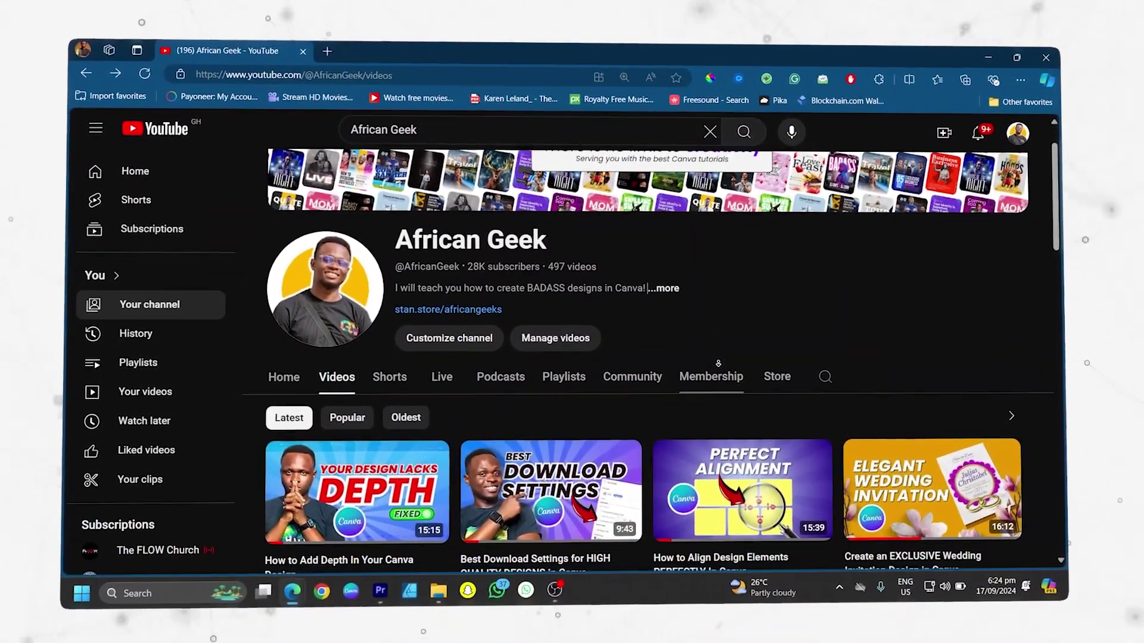
pyautogui.scroll(-1, 721, 364)
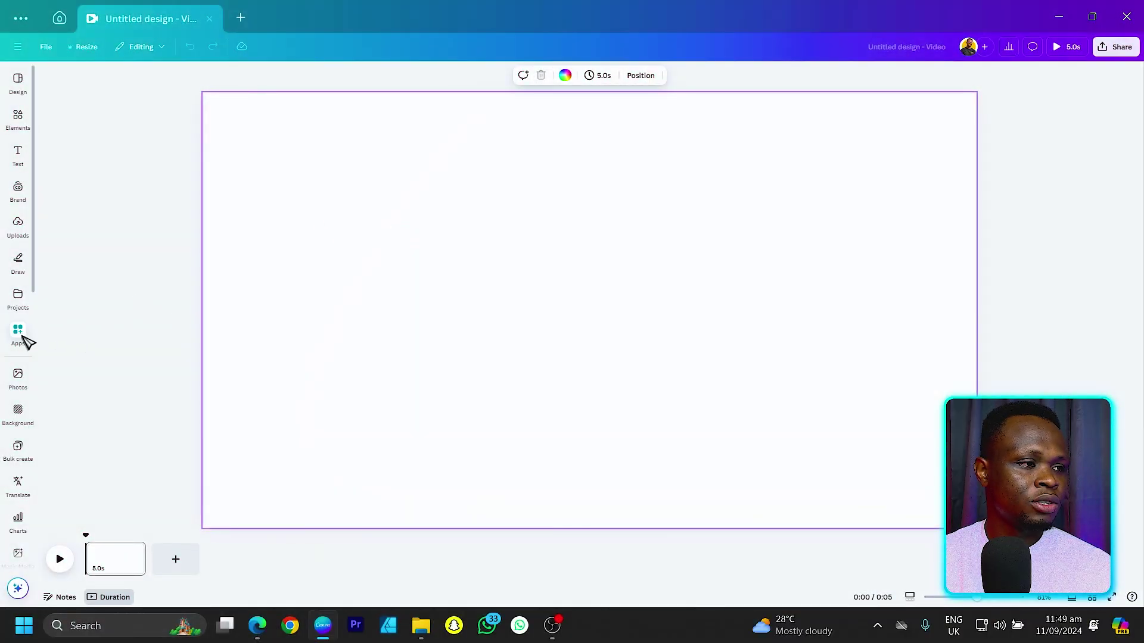
pyautogui.click(19, 332)
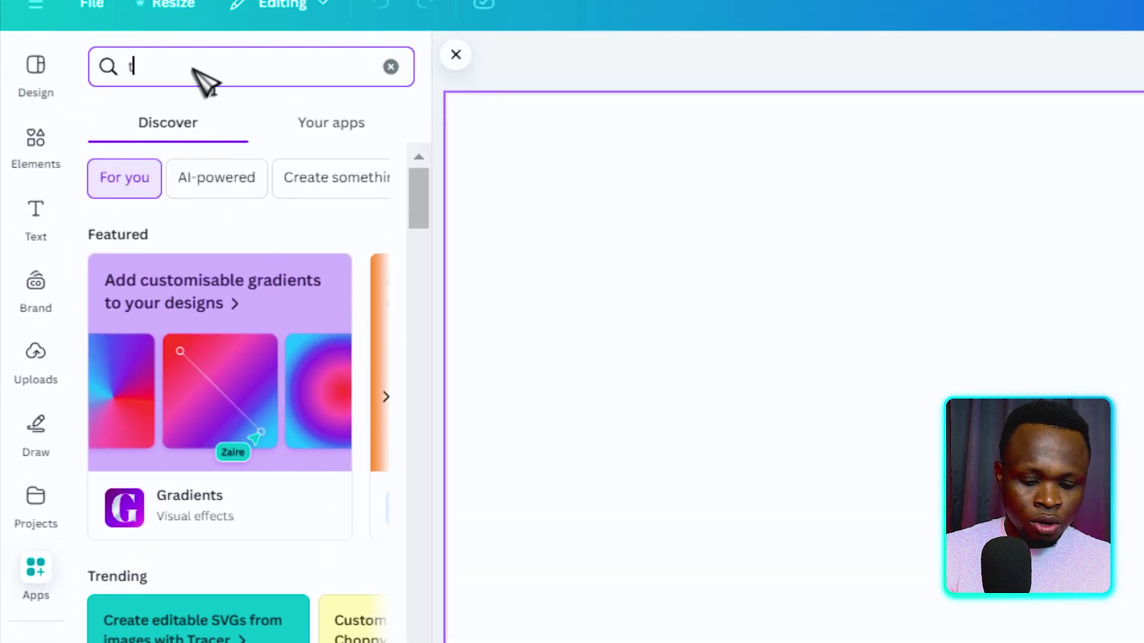
pyautogui.write('ransform image')
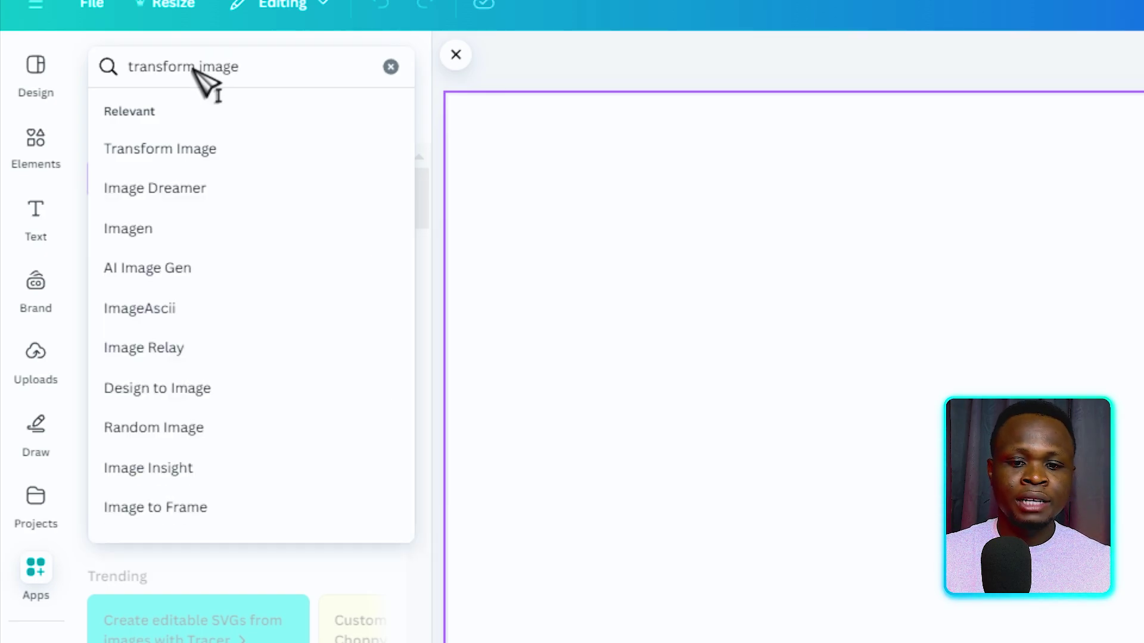
pyautogui.click(221, 152)
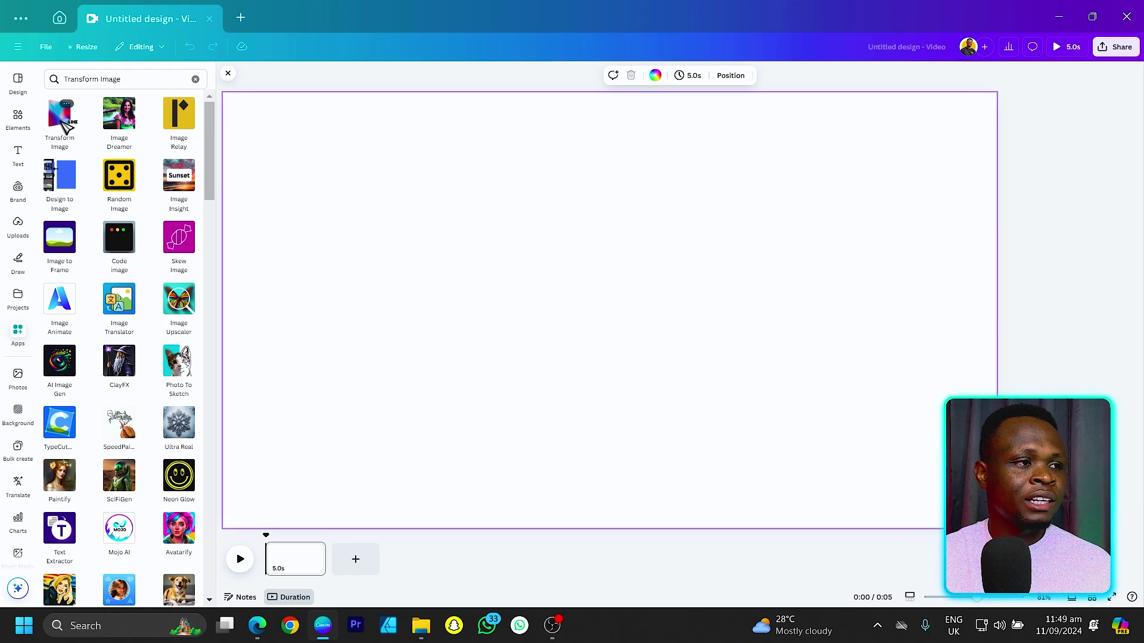
pyautogui.click(63, 121)
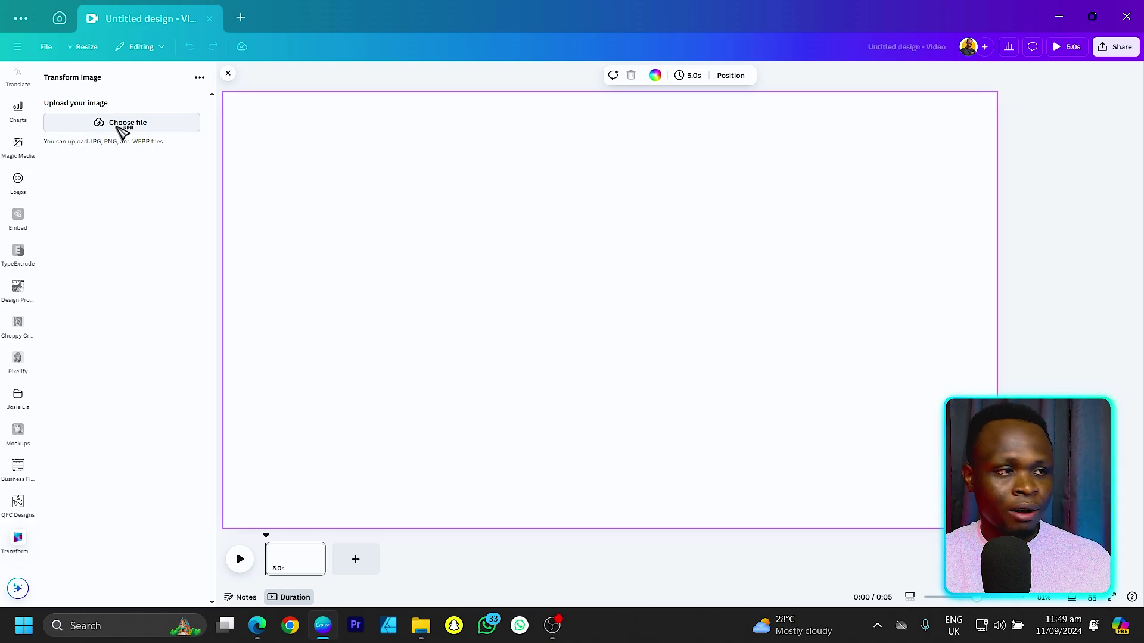
pyautogui.click(135, 125)
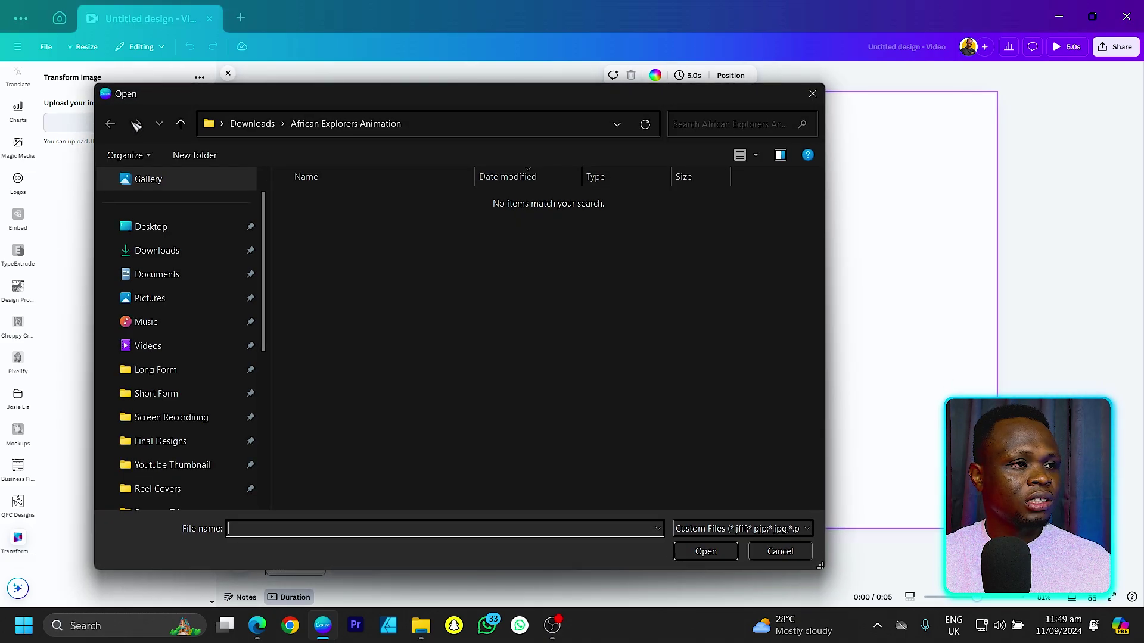
# Load klipartz.com (3).png, zoom and tilt its perspective, then add it to the page and position it
pyautogui.click(179, 250)
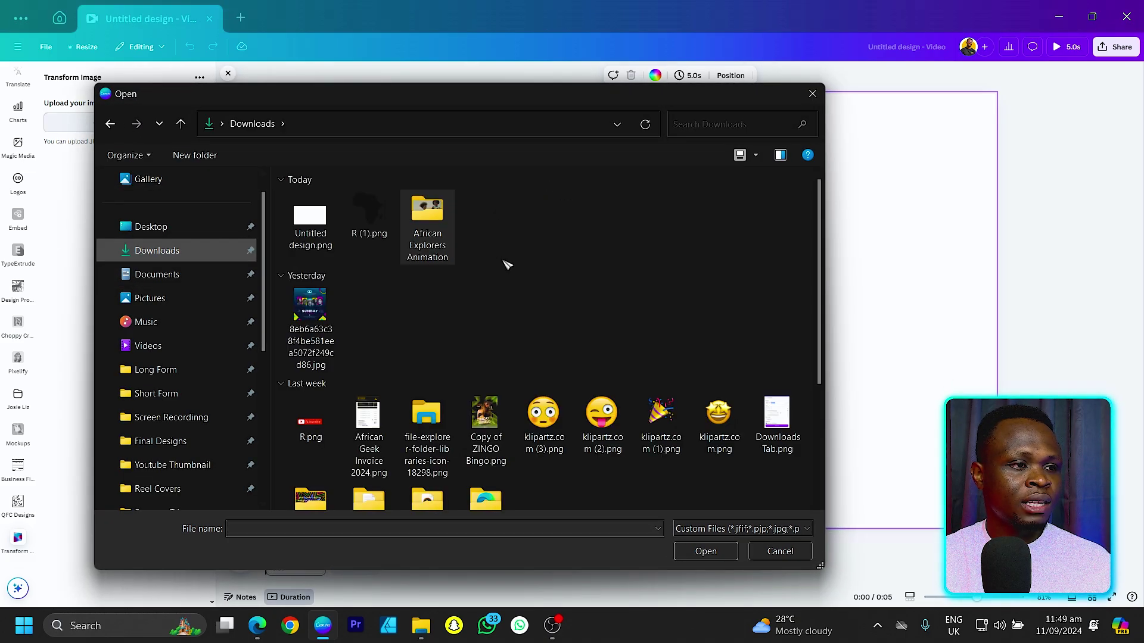
pyautogui.doubleClick(556, 421)
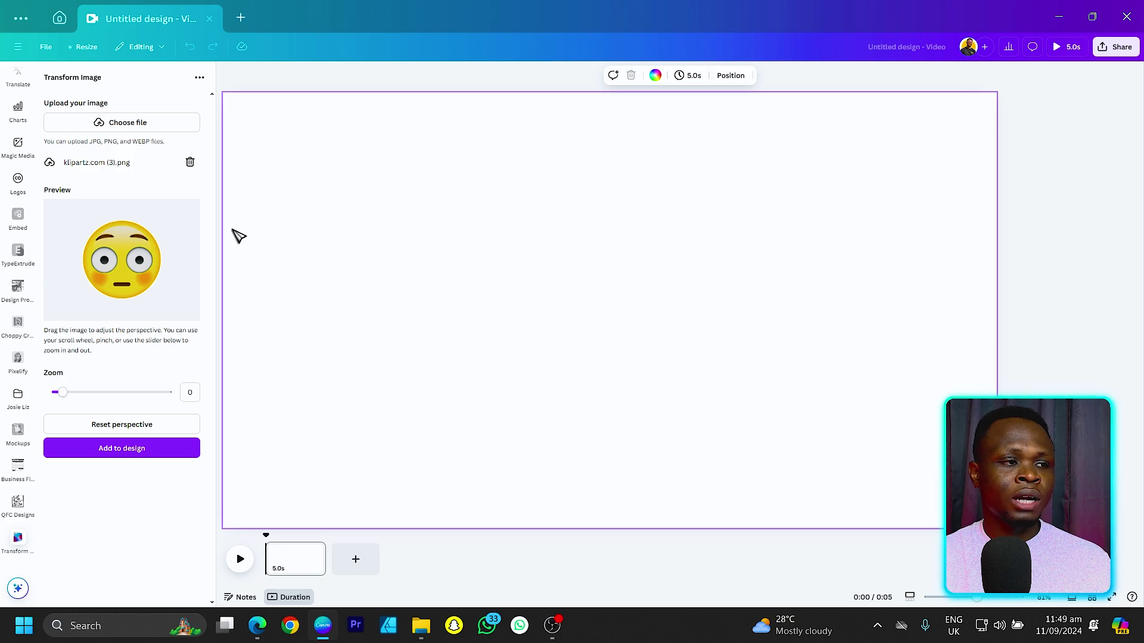
pyautogui.moveTo(57, 392); pyautogui.dragTo(69, 395)
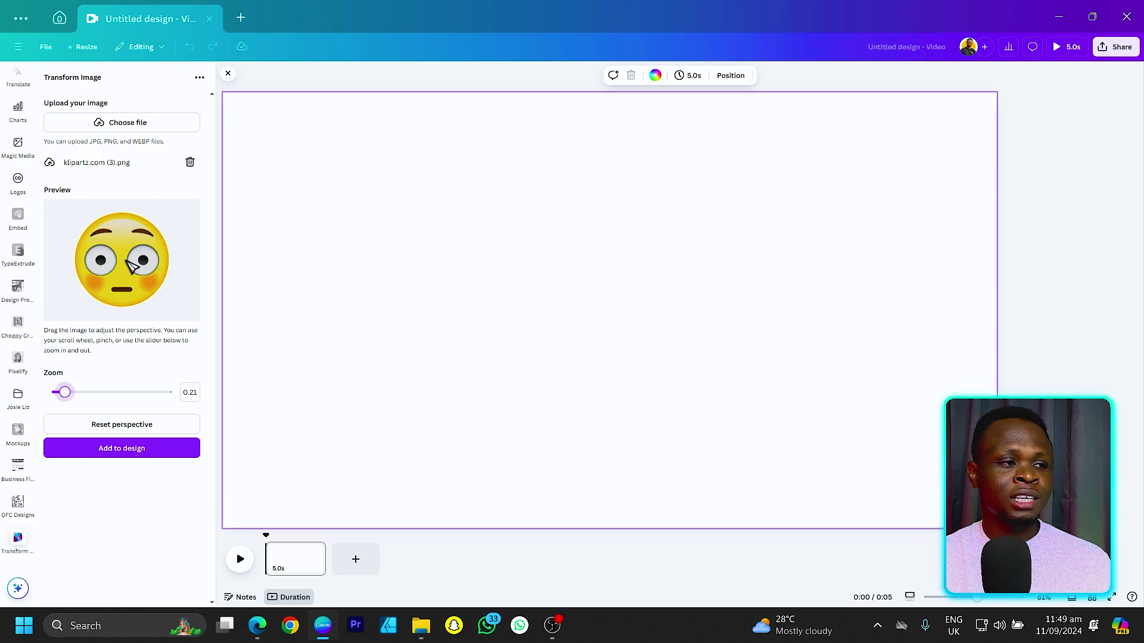
pyautogui.moveTo(109, 270)
pyautogui.mouseDown()
pyautogui.moveTo(98, 269)
pyautogui.moveTo(127, 266)
pyautogui.moveTo(91, 271)
pyautogui.mouseUp()
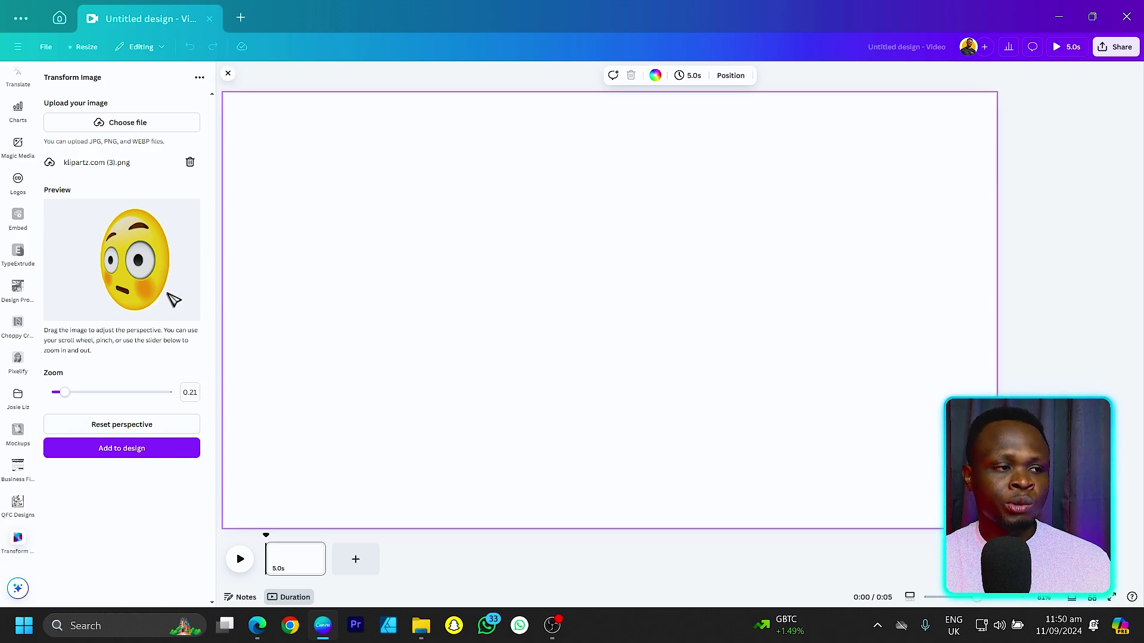
pyautogui.click(128, 452)
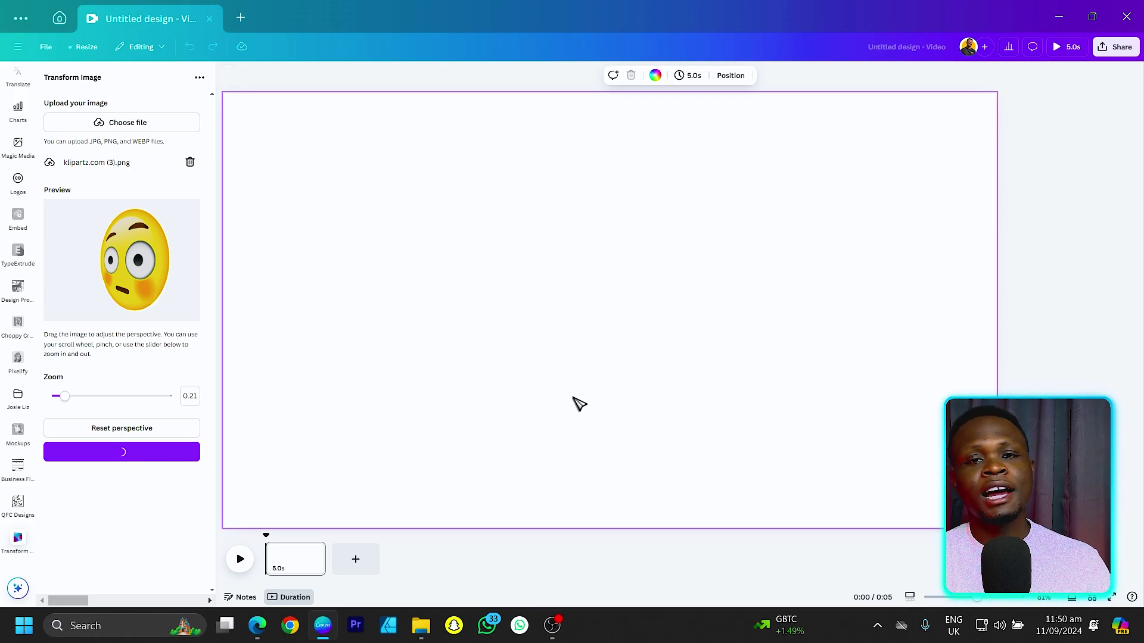
pyautogui.moveTo(662, 358); pyautogui.dragTo(838, 314)
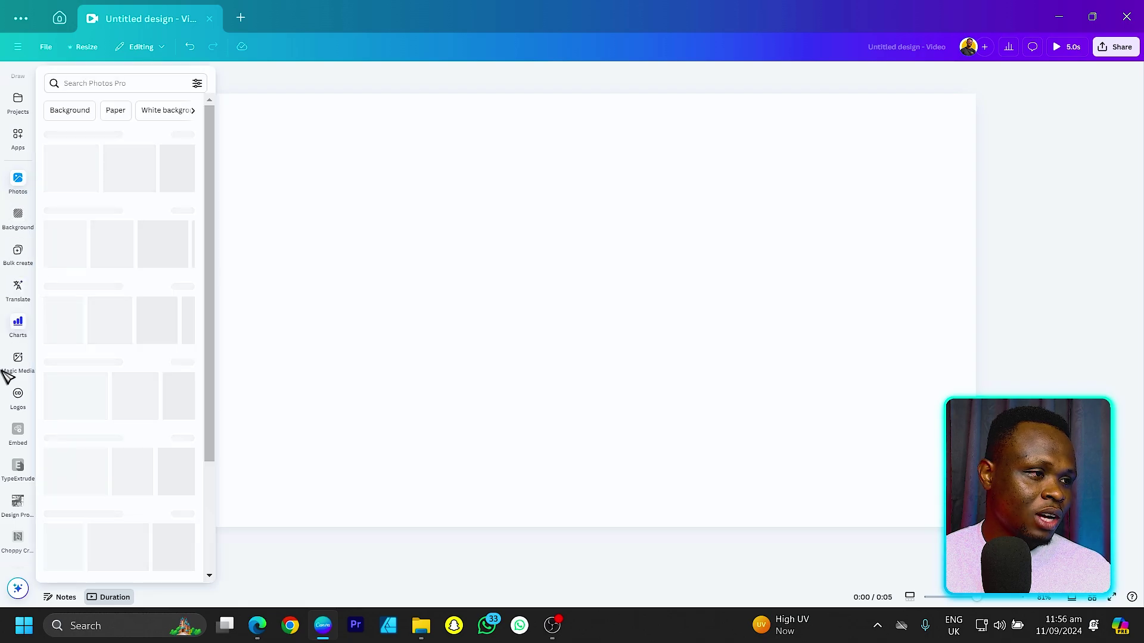
# Search the apps for 'choppy crop' and pick the Choppy Crop suggestion
pyautogui.moveTo(25, 404)
pyautogui.scroll(-3, 26, 406)
pyautogui.scroll(5, 26, 404)
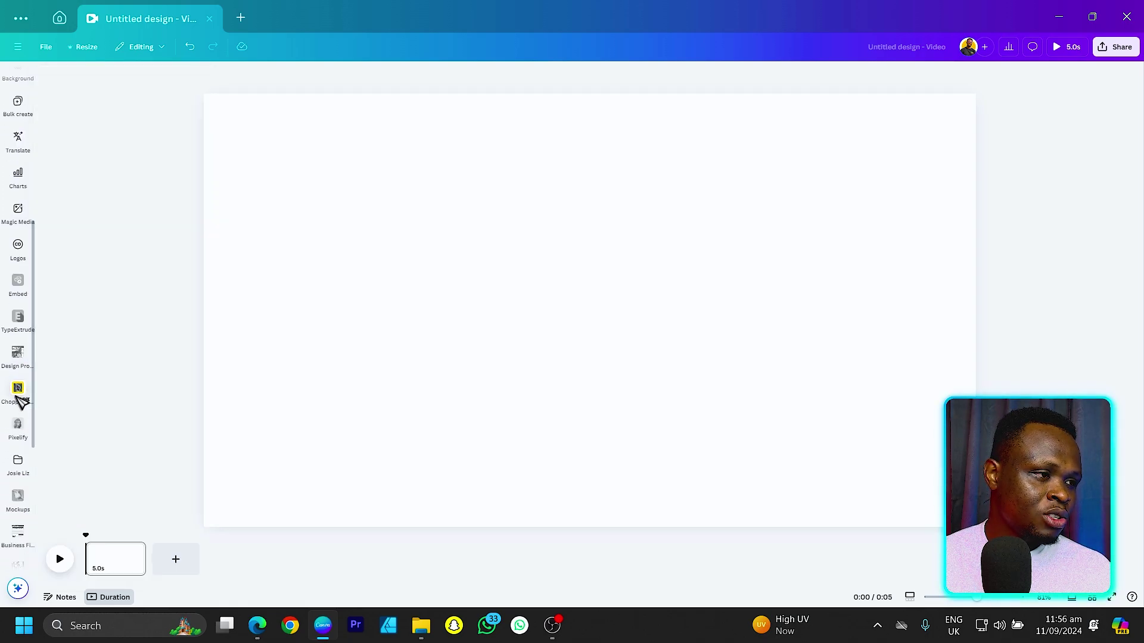
pyautogui.click(18, 289)
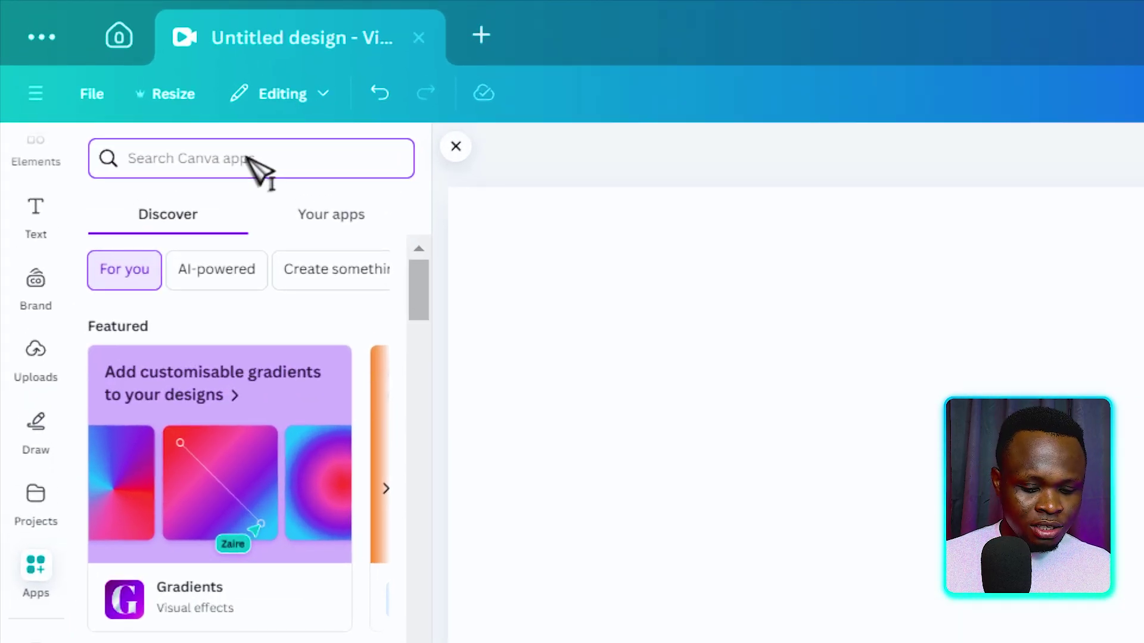
pyautogui.write('choppy crop')
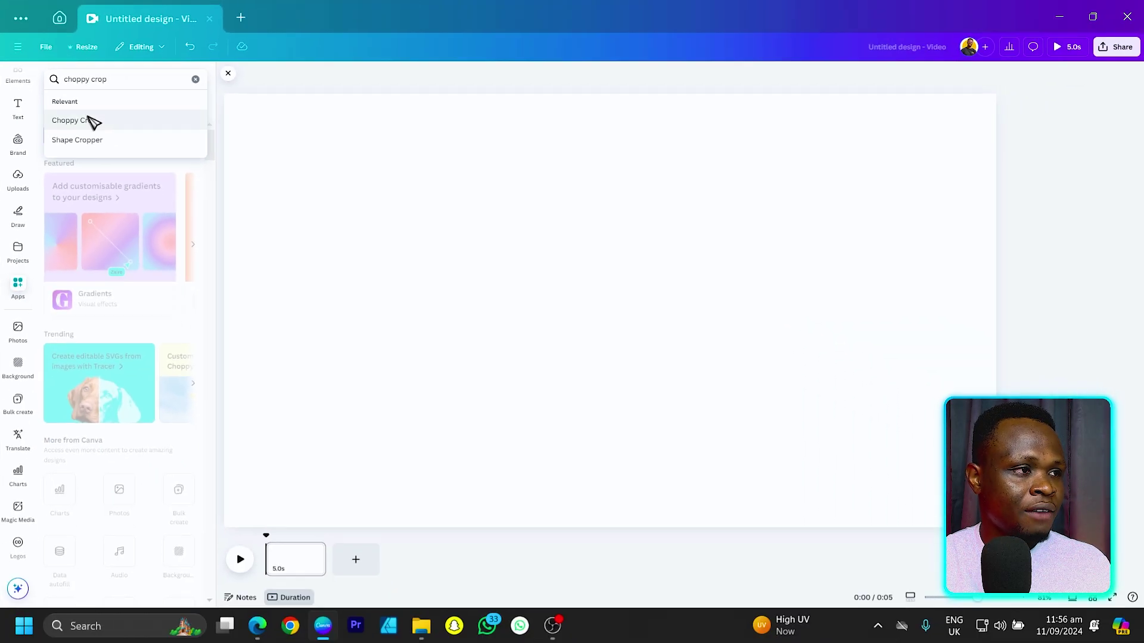
pyautogui.click(174, 236)
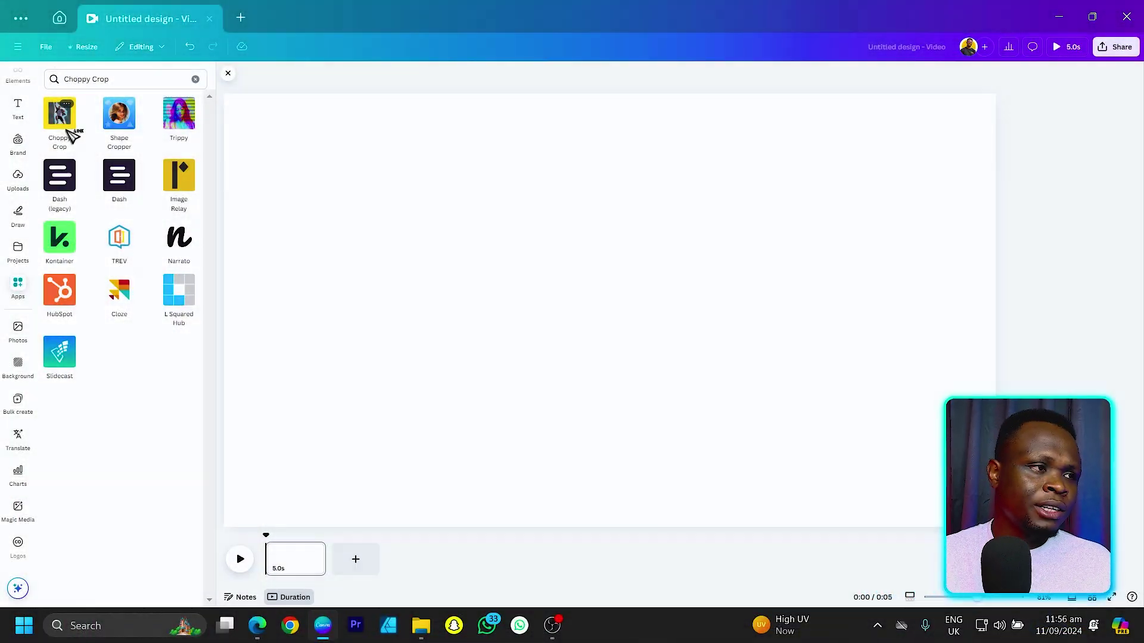
# Add the smiling man on orange photo from Elements, then open Choppy Crop on it
pyautogui.scroll(2, 20, 166)
pyautogui.click(18, 117)
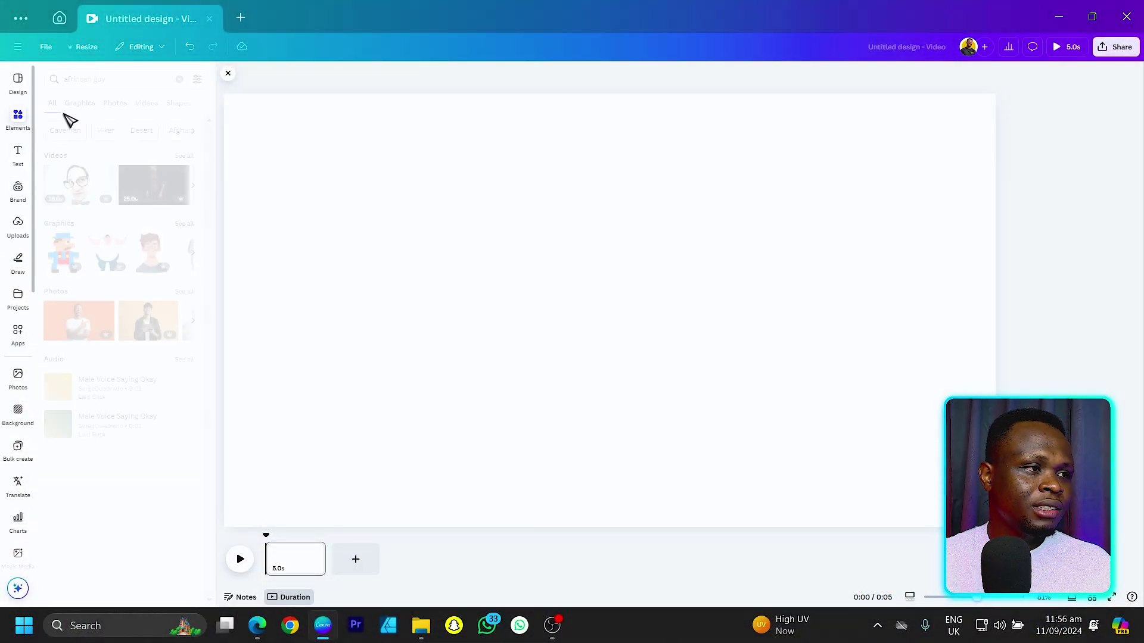
pyautogui.click(85, 323)
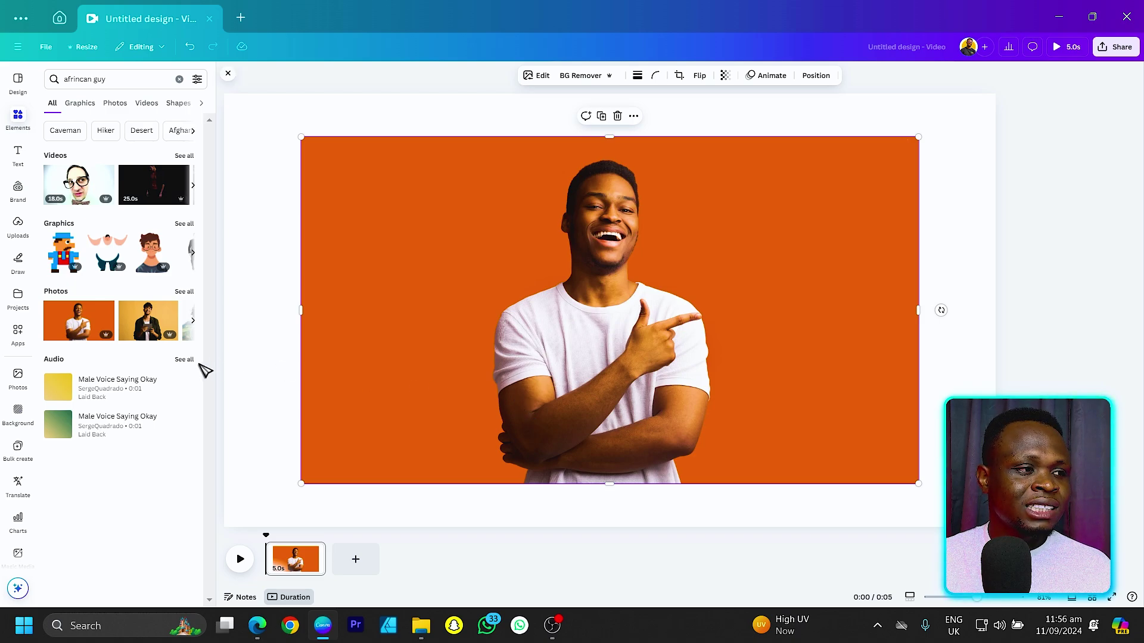
pyautogui.click(19, 334)
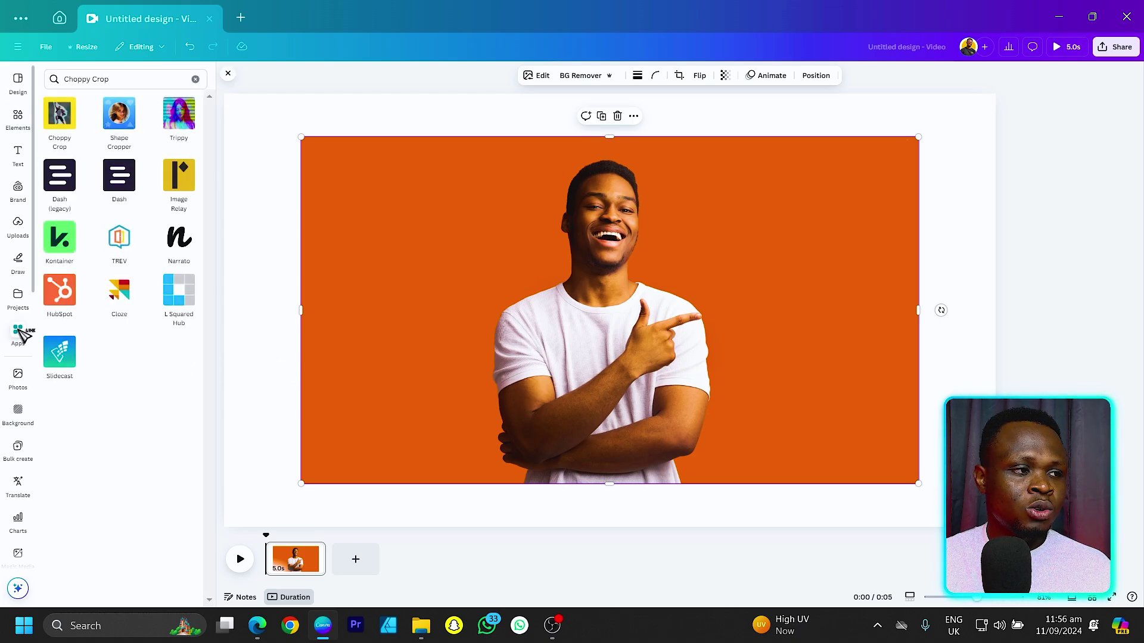
pyautogui.click(59, 113)
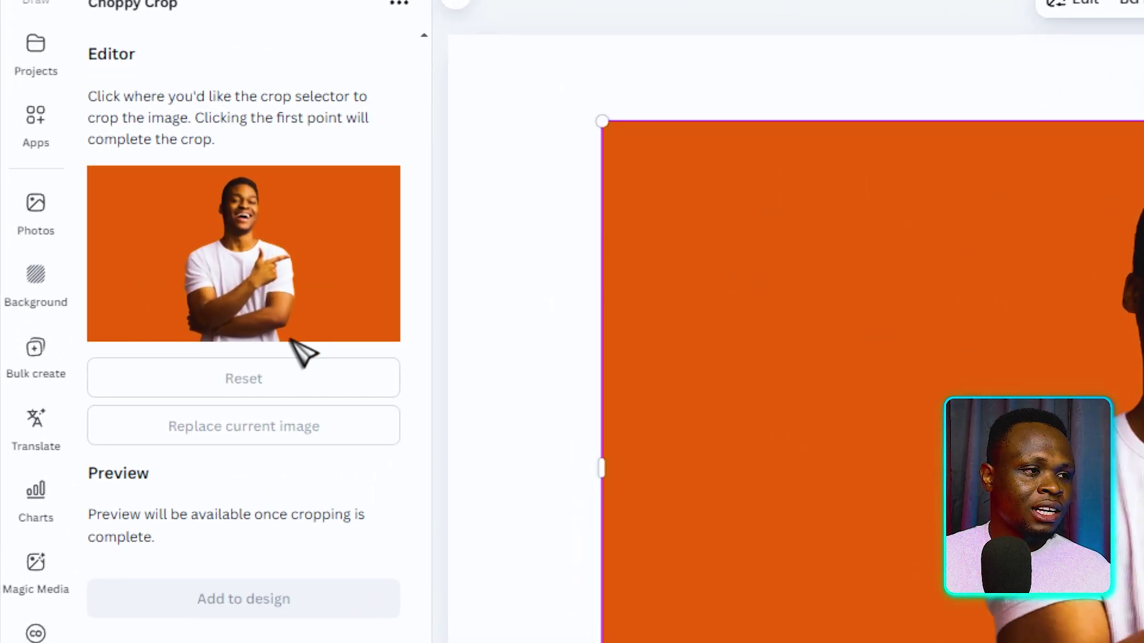
# Trace a jagged crop outline around the smiling man, closing it at the first point
pyautogui.click(286, 337)
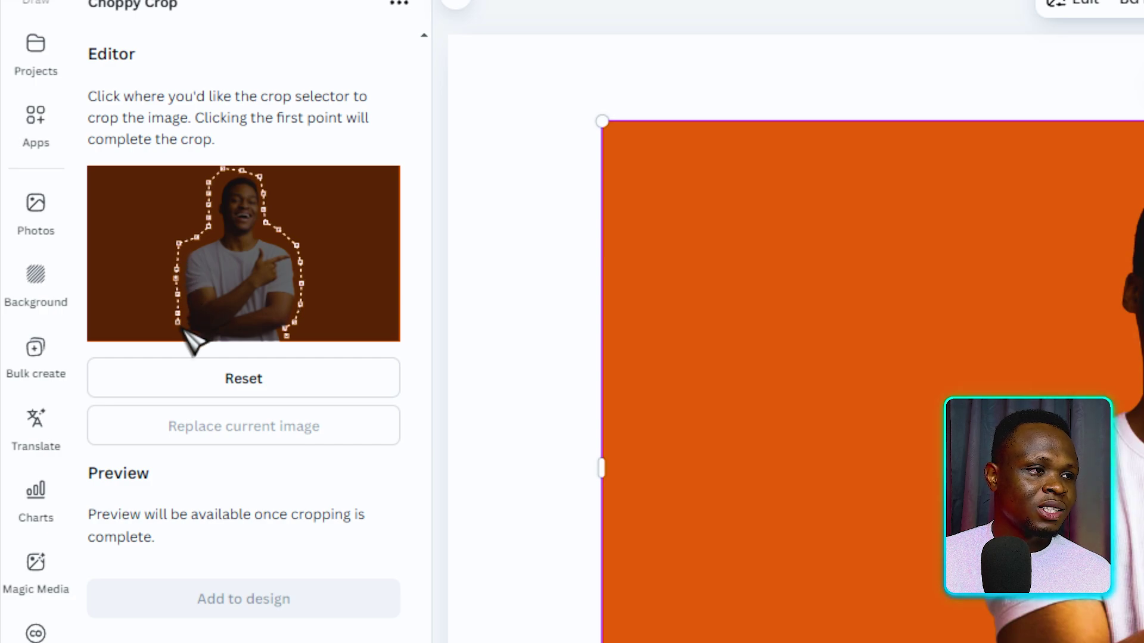
pyautogui.click(290, 336)
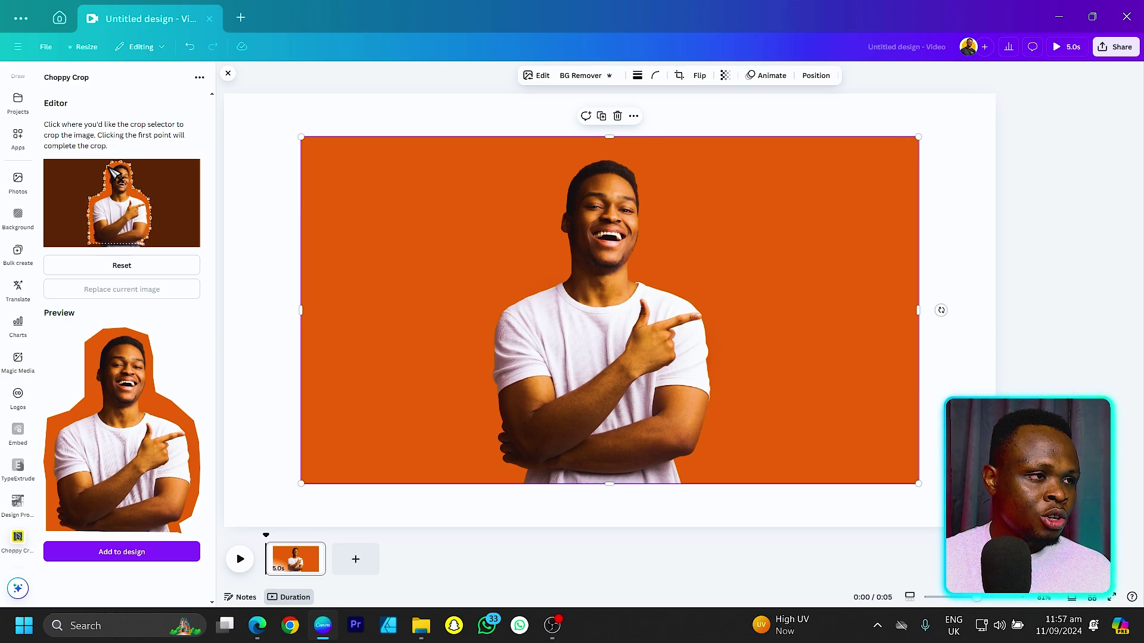
pyautogui.click(98, 206)
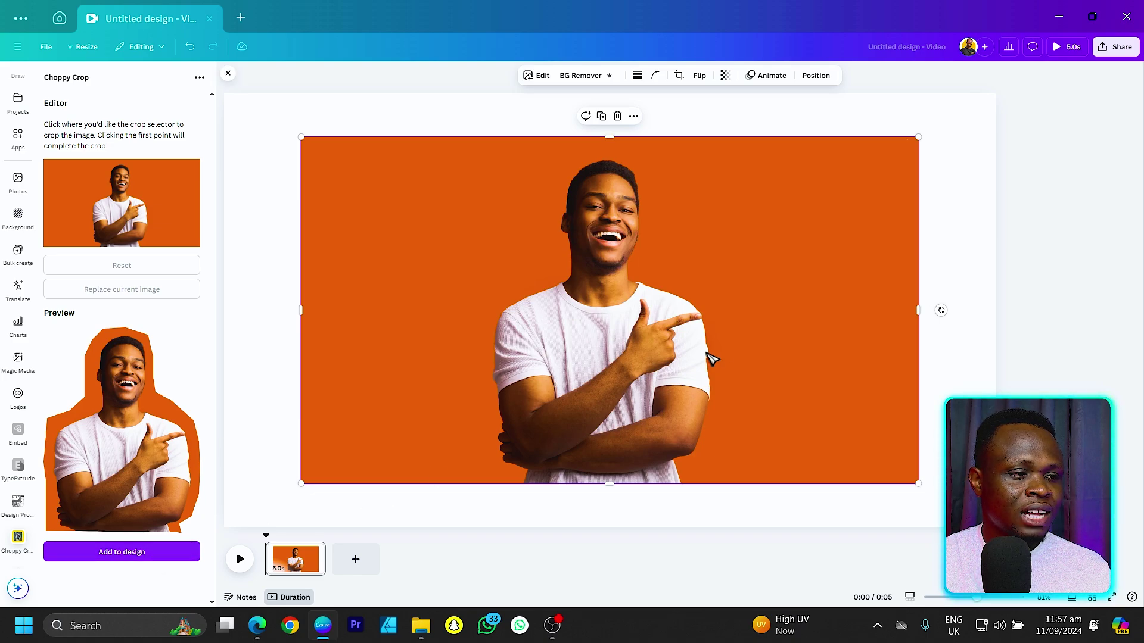
# Shift the orange photo left, then place the choppy cut-out beside it and enlarge it
pyautogui.moveTo(864, 351); pyautogui.dragTo(521, 350)
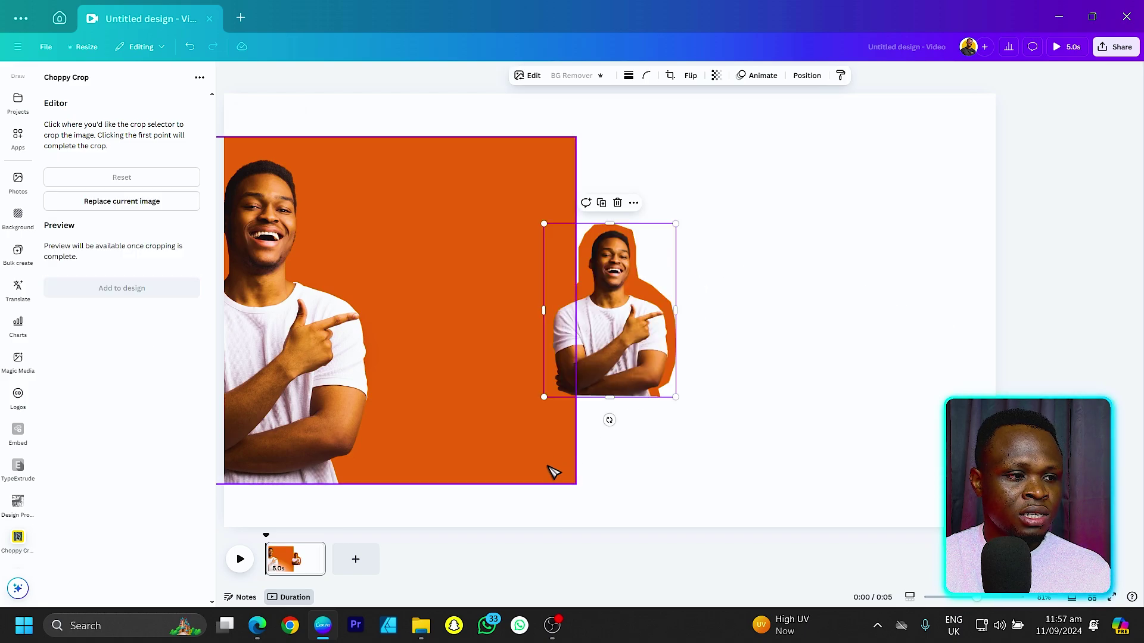
pyautogui.moveTo(669, 319); pyautogui.dragTo(843, 259)
pyautogui.moveTo(850, 337); pyautogui.dragTo(970, 490)
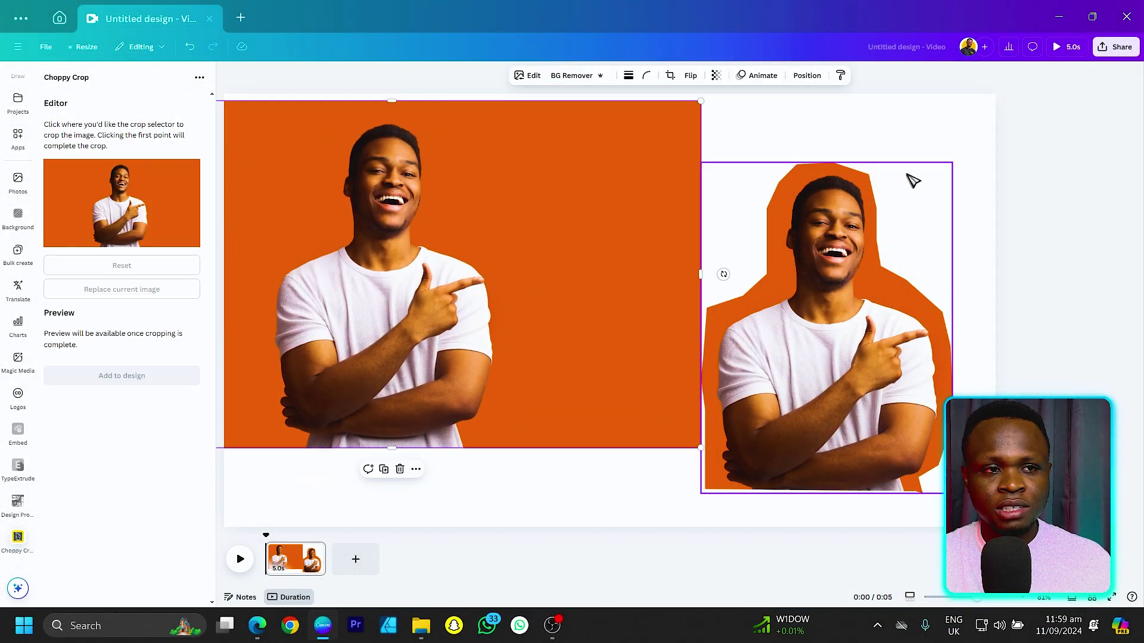
# Select both the orange photo and the cut-out together
pyautogui.moveTo(930, 106); pyautogui.dragTo(516, 339)
# Delete both images and add the Etsy digital planner screenshot from Uploads, nudging it up-right
pyautogui.press('Delete')
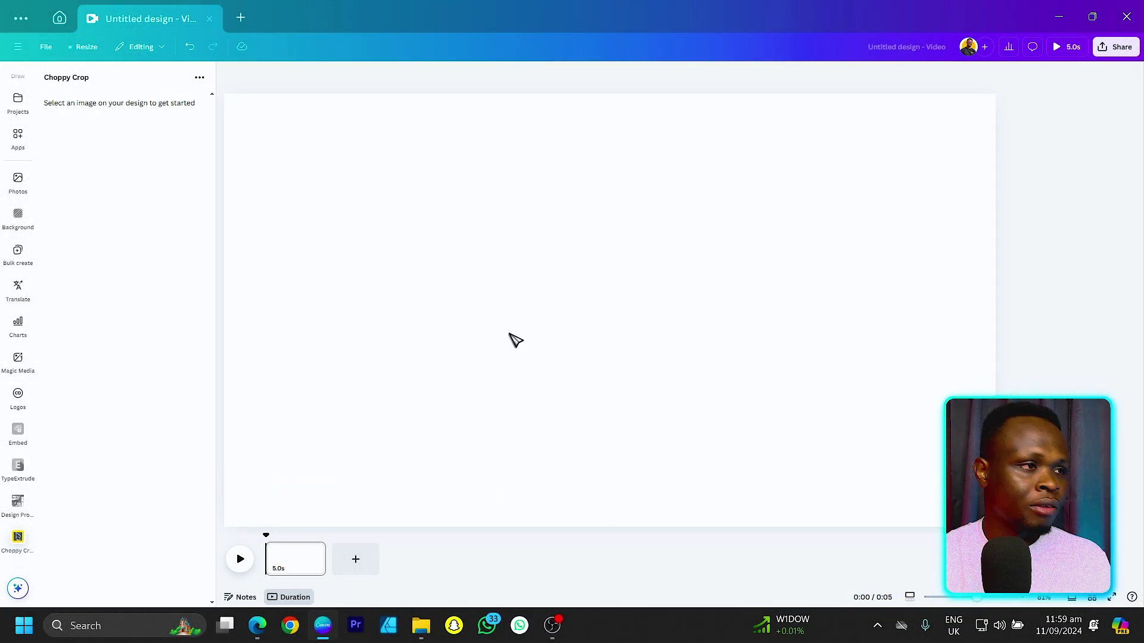
pyautogui.scroll(3, 20, 149)
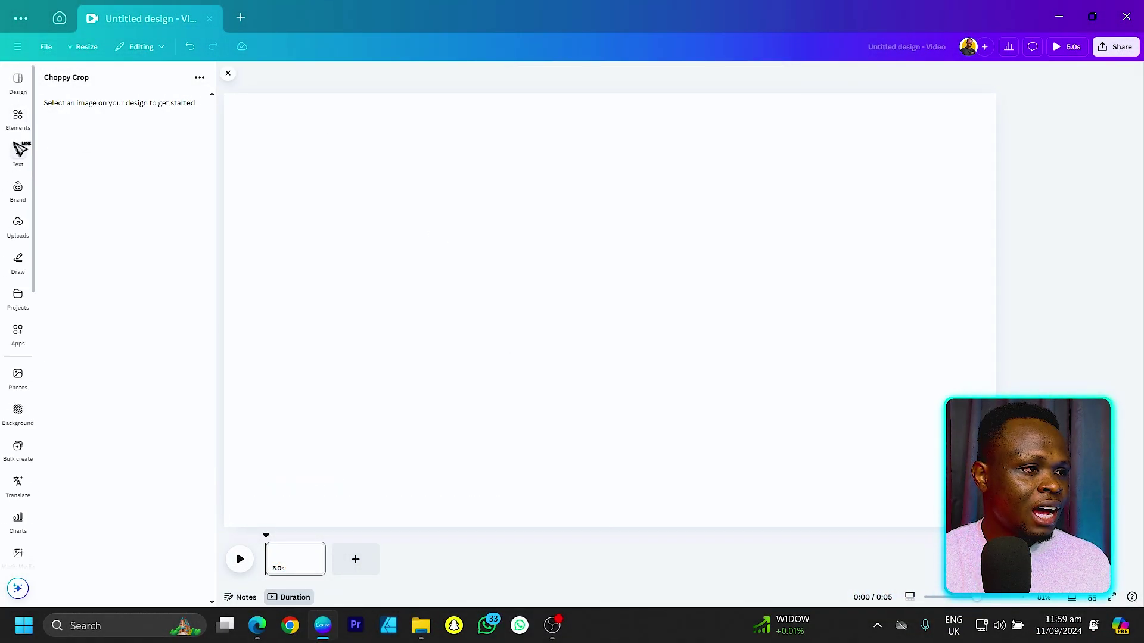
pyautogui.click(18, 223)
pyautogui.scroll(-5, 59, 261)
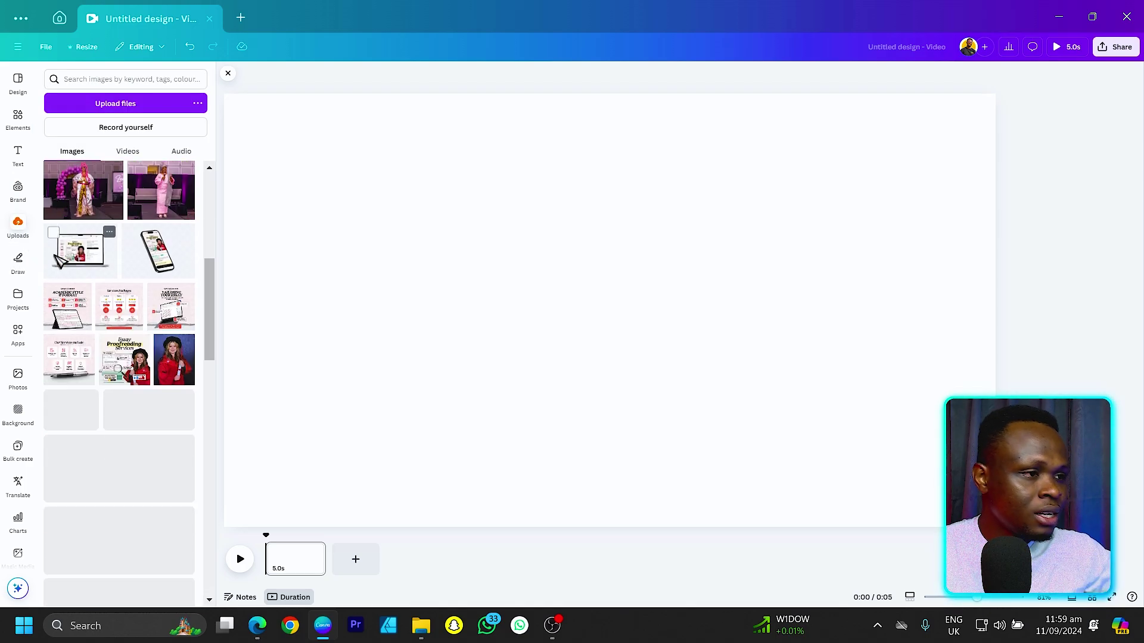
pyautogui.scroll(-10, 59, 261)
pyautogui.scroll(-10, 111, 315)
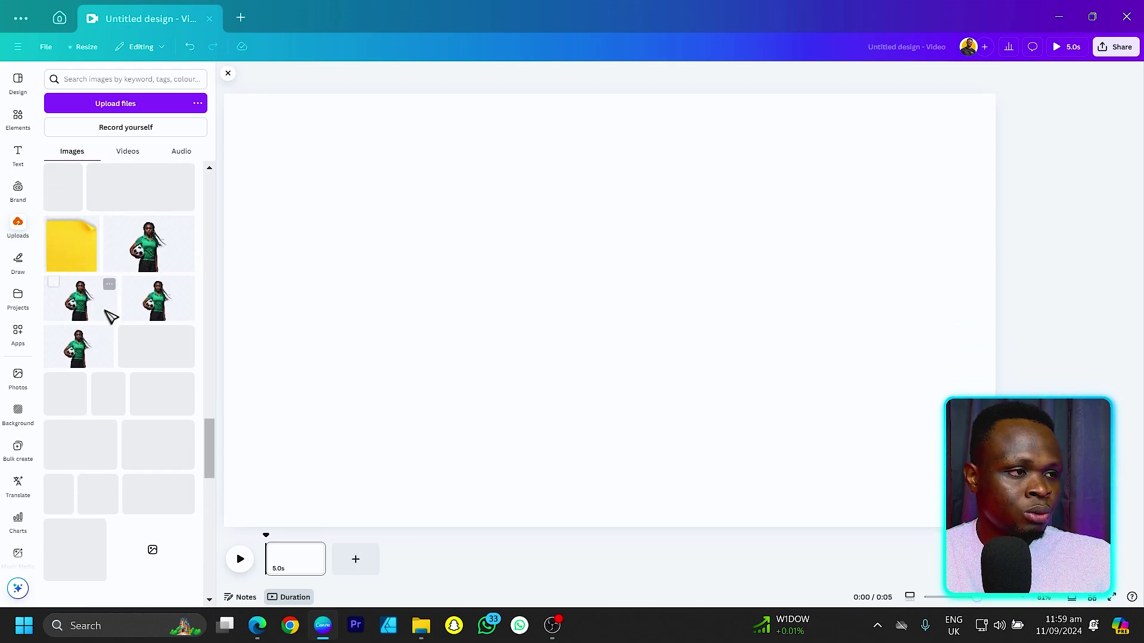
pyautogui.scroll(-10, 111, 315)
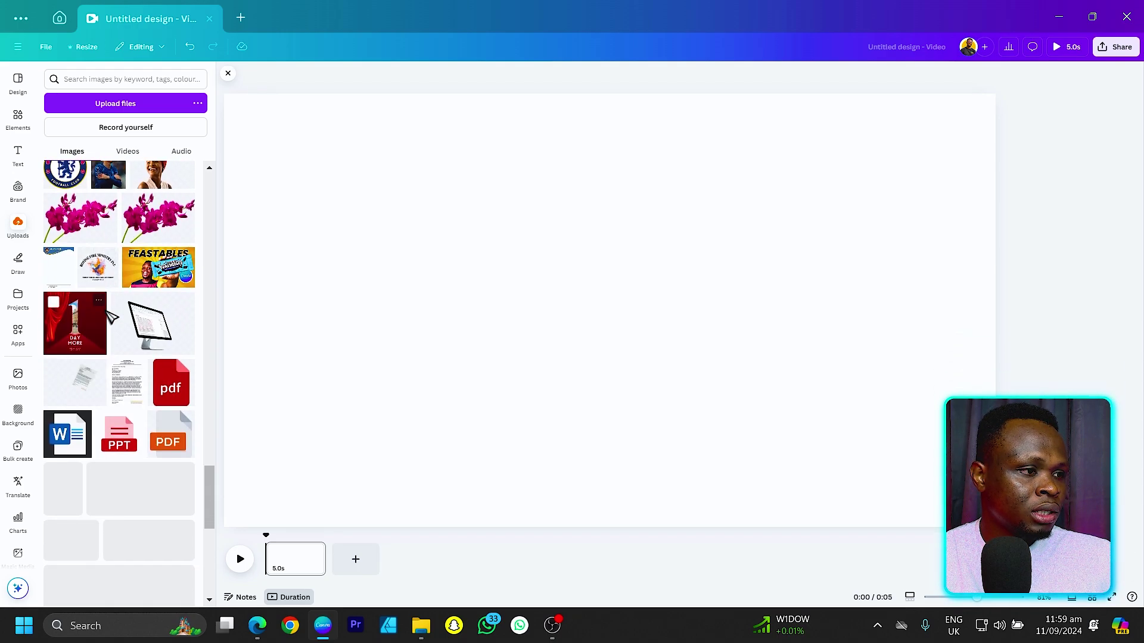
pyautogui.scroll(-10, 111, 316)
pyautogui.scroll(-10, 111, 316)
pyautogui.scroll(-1, 111, 315)
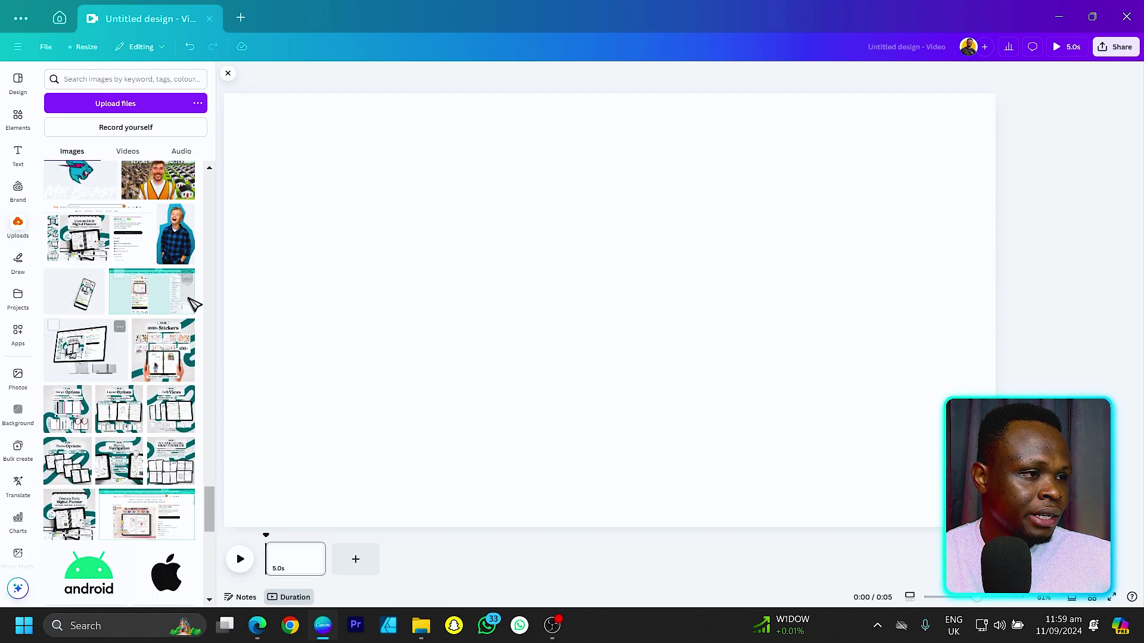
pyautogui.click(74, 255)
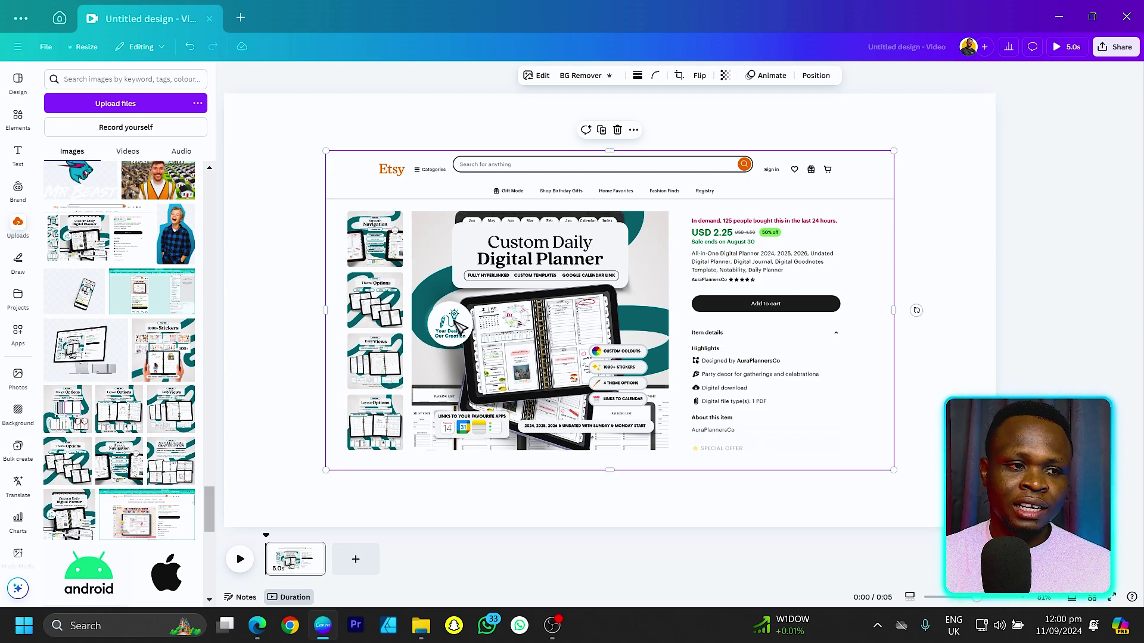
pyautogui.moveTo(675, 356); pyautogui.dragTo(709, 335)
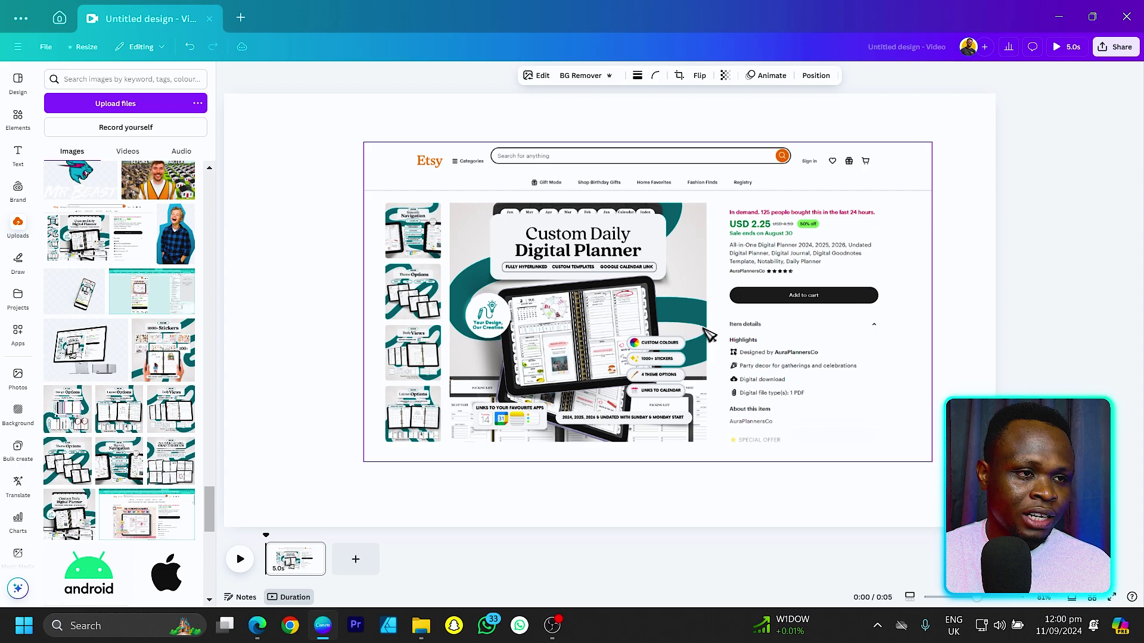
# Replace the previous apps search with a search for 'mockup'
pyautogui.click(472, 121)
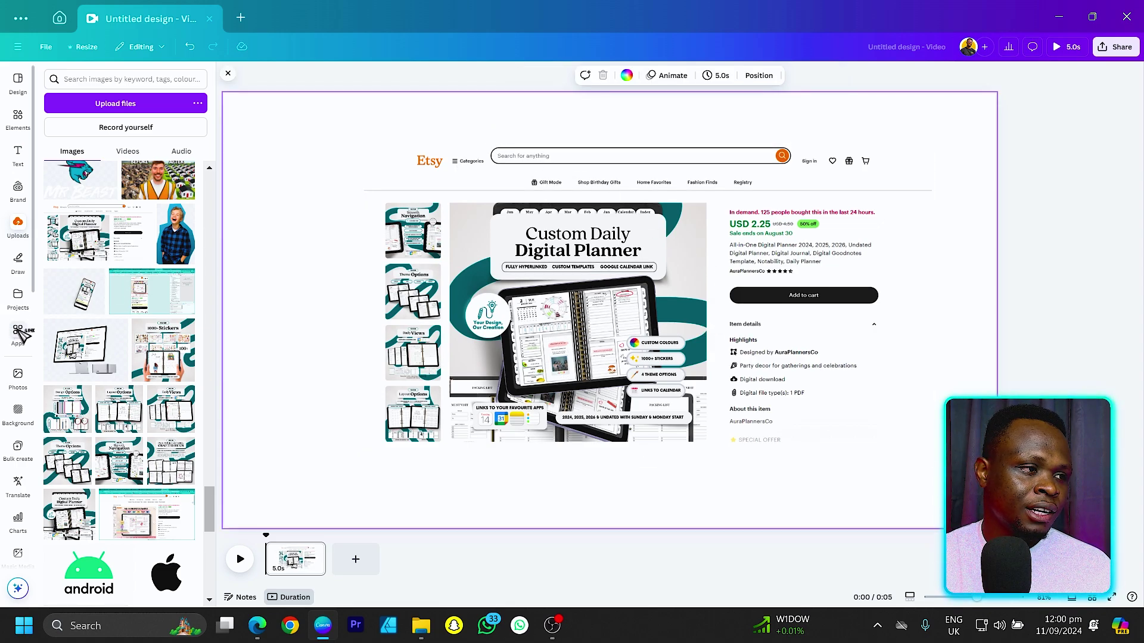
pyautogui.click(18, 334)
pyautogui.click(55, 84)
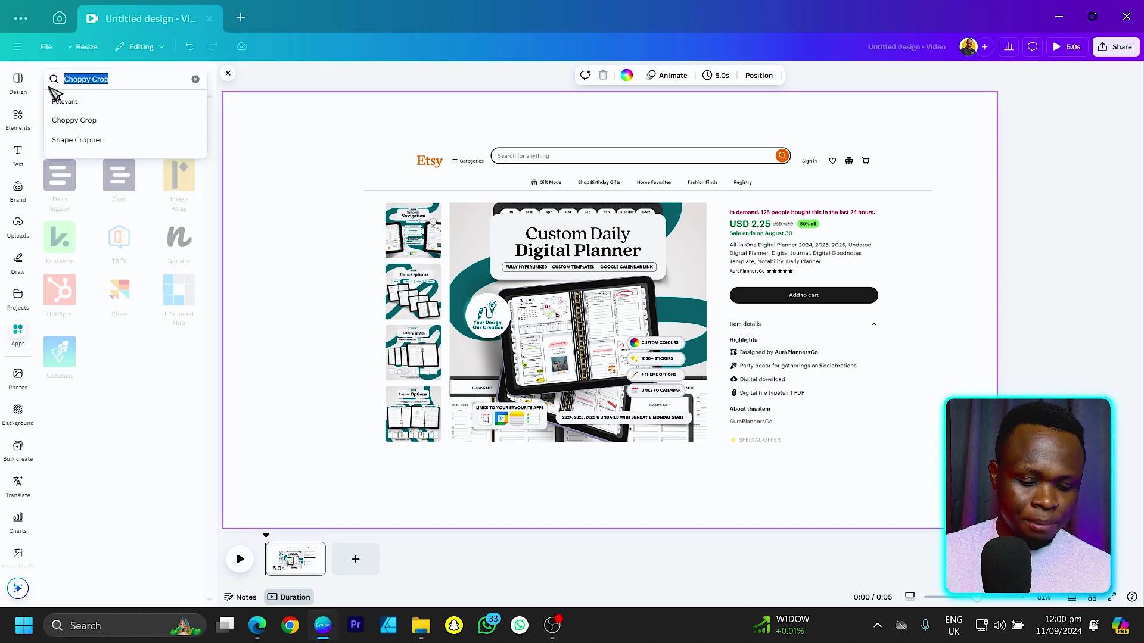
pyautogui.write('mockup')
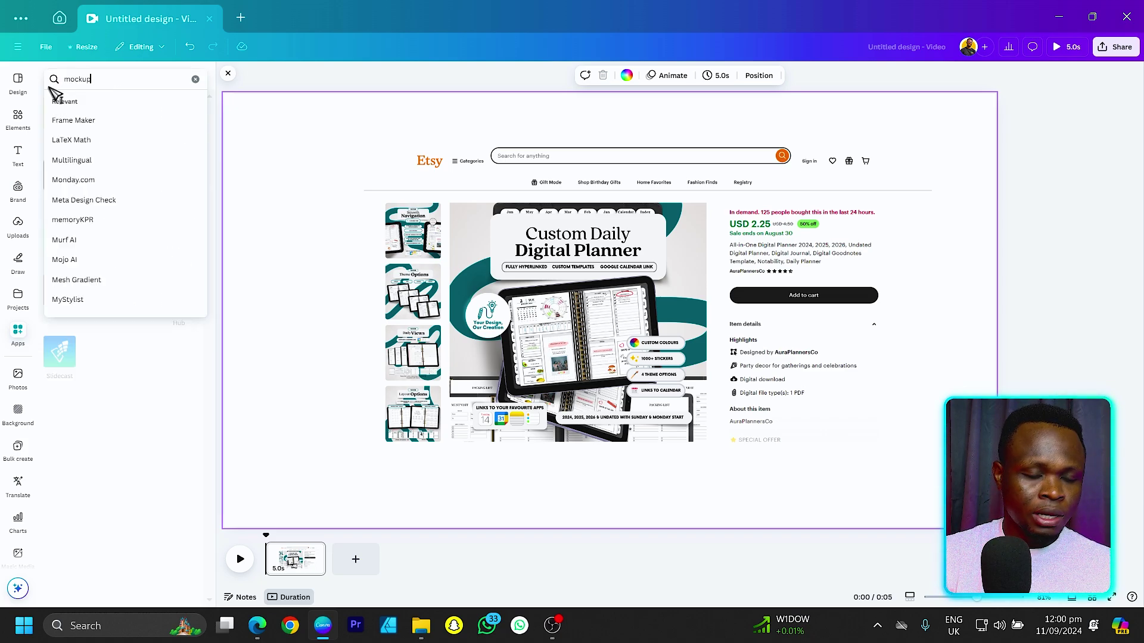
pyautogui.press('Return')
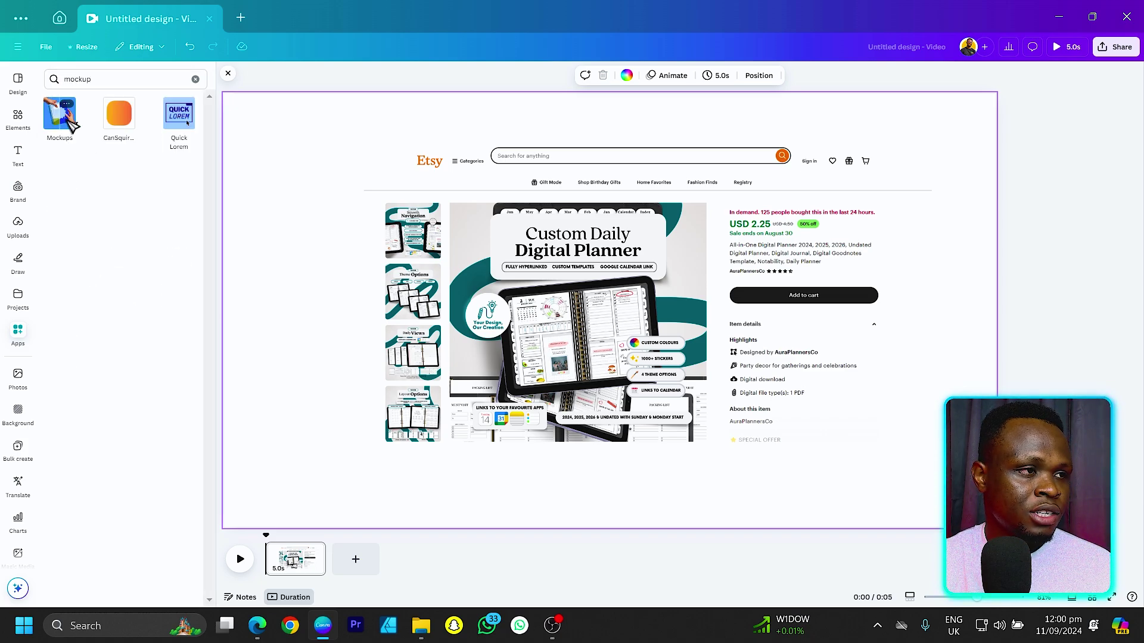
# Add the laptop video mockup from Mockups and drop the planner screenshot into it
pyautogui.click(66, 116)
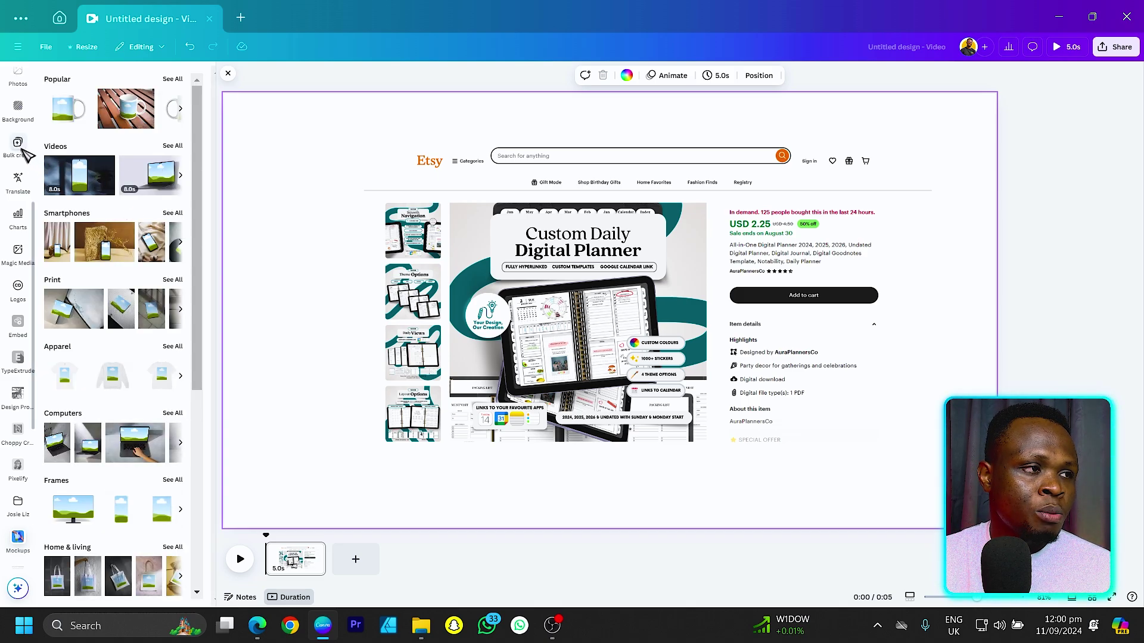
pyautogui.click(173, 146)
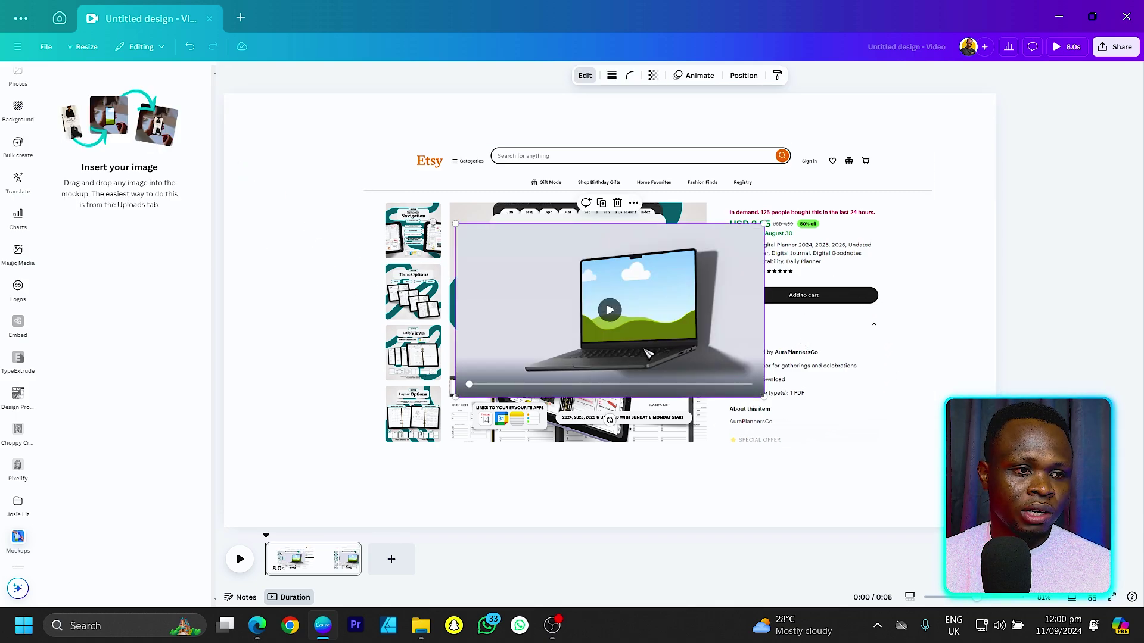
pyautogui.click(854, 242)
pyautogui.moveTo(854, 241); pyautogui.dragTo(505, 337)
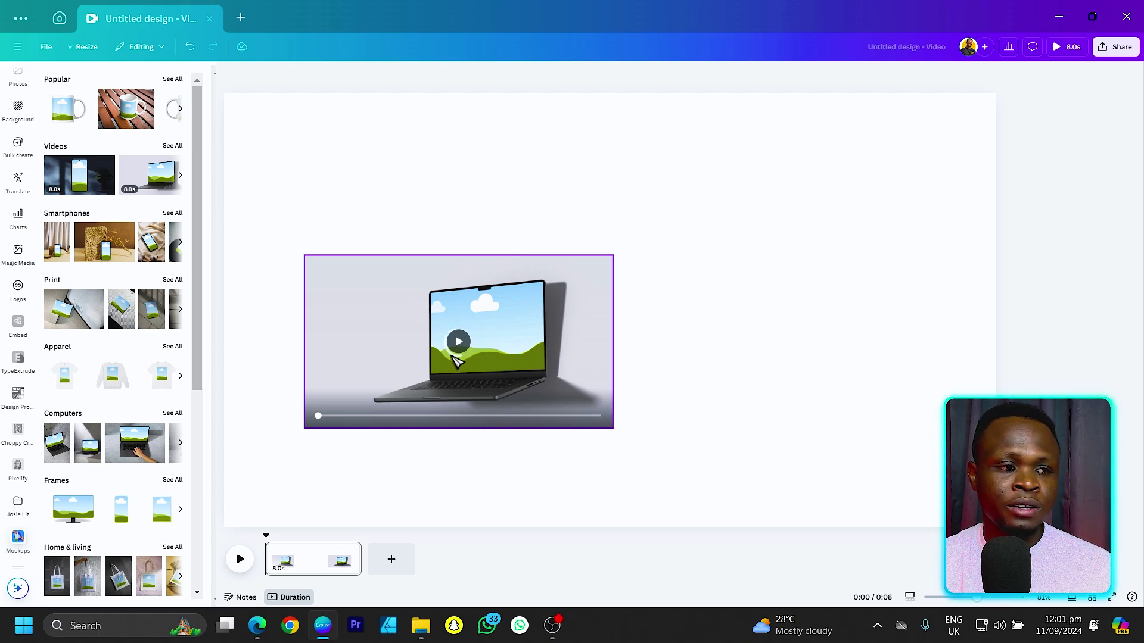
# Enlarge the laptop mockup across most of the page and reposition it
pyautogui.moveTo(632, 248); pyautogui.dragTo(929, 119)
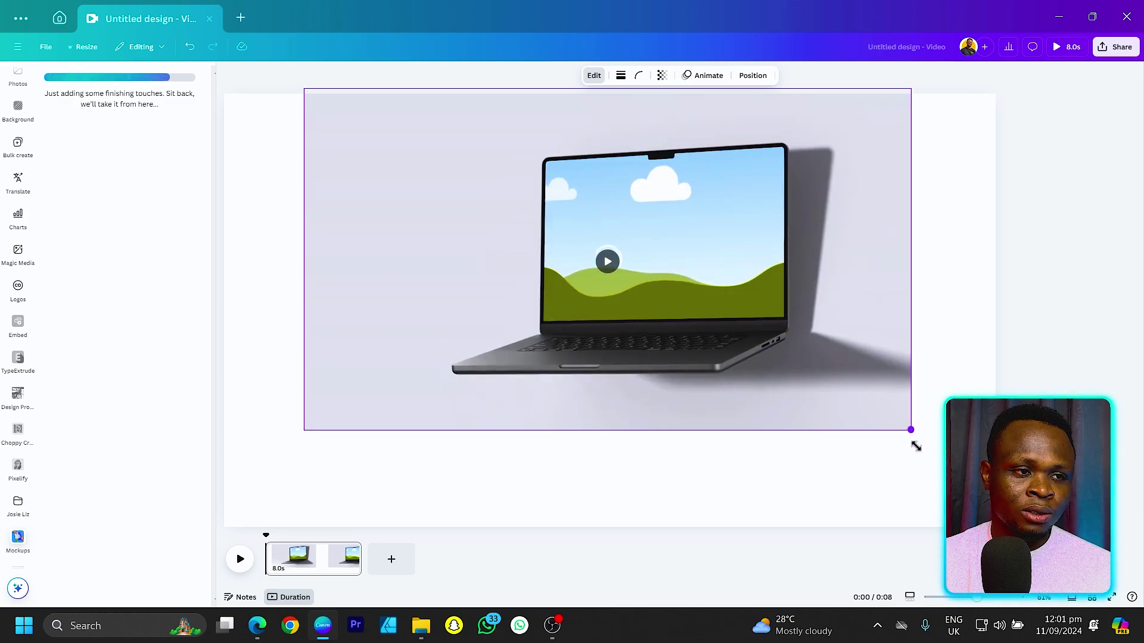
pyautogui.moveTo(913, 441); pyautogui.dragTo(959, 459)
pyautogui.moveTo(896, 386); pyautogui.dragTo(875, 417)
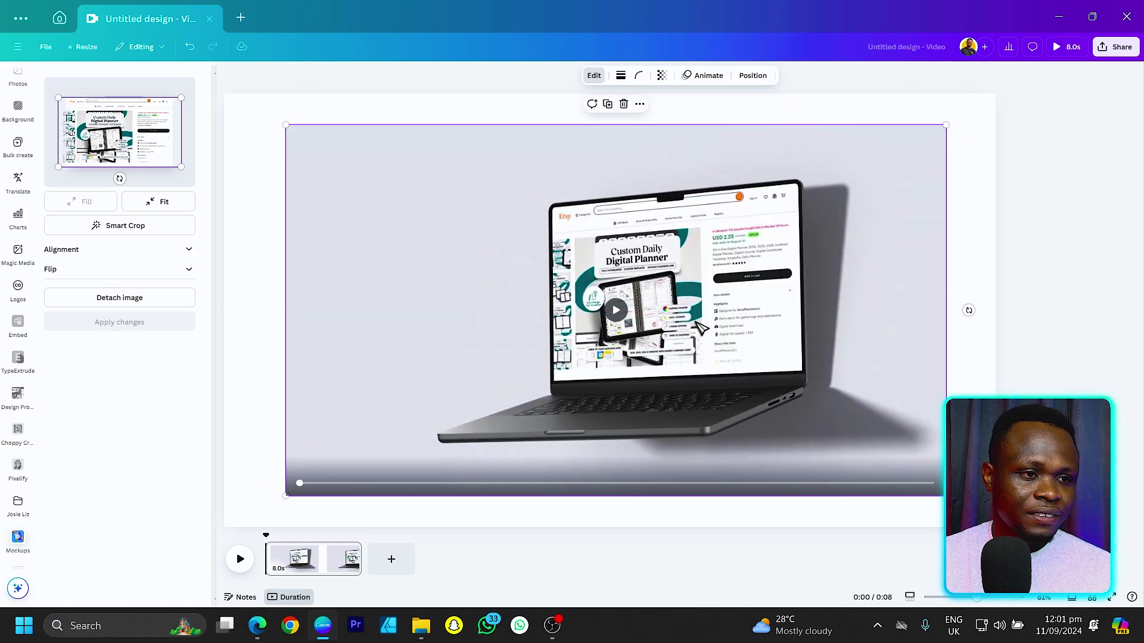
# Preview the mockup, then switch the screenshot to Fit and apply the change
pyautogui.click(619, 315)
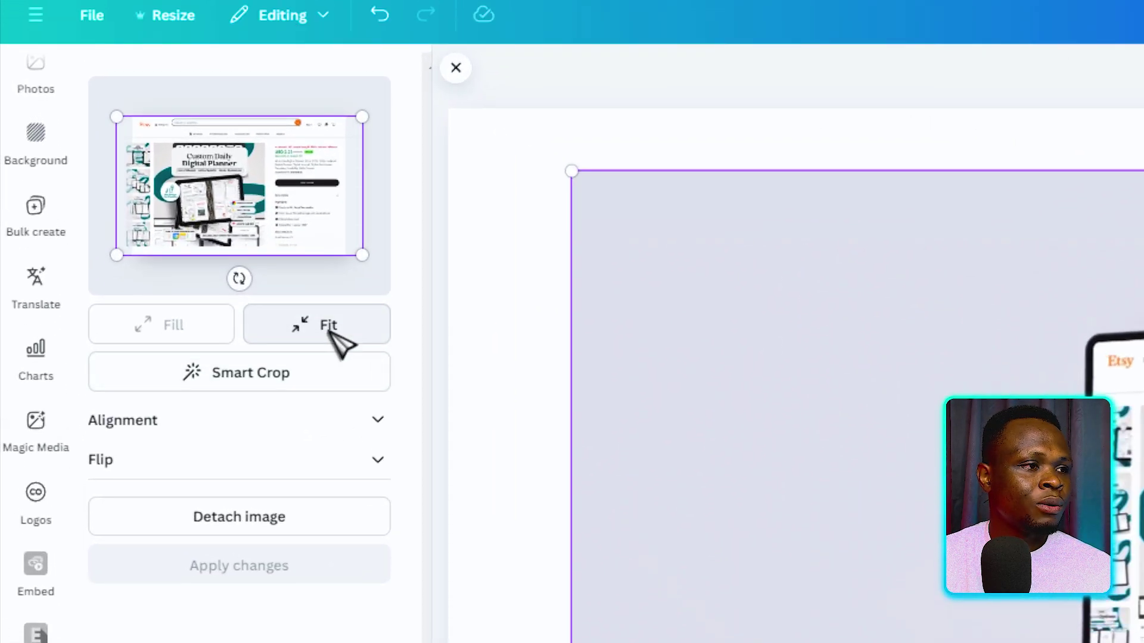
pyautogui.click(329, 327)
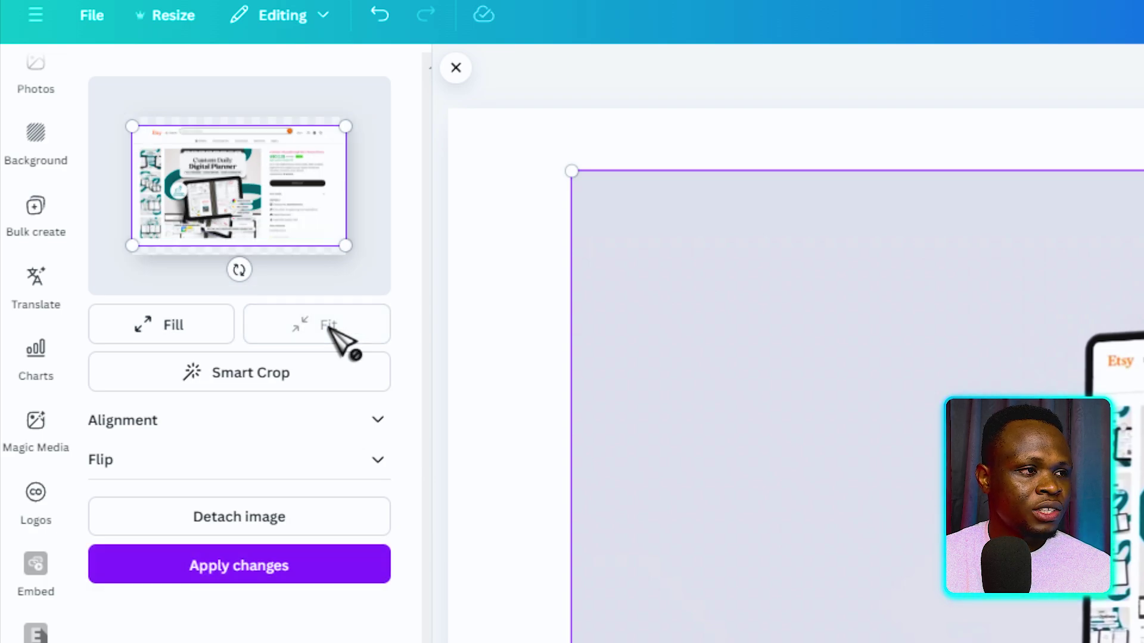
pyautogui.click(316, 568)
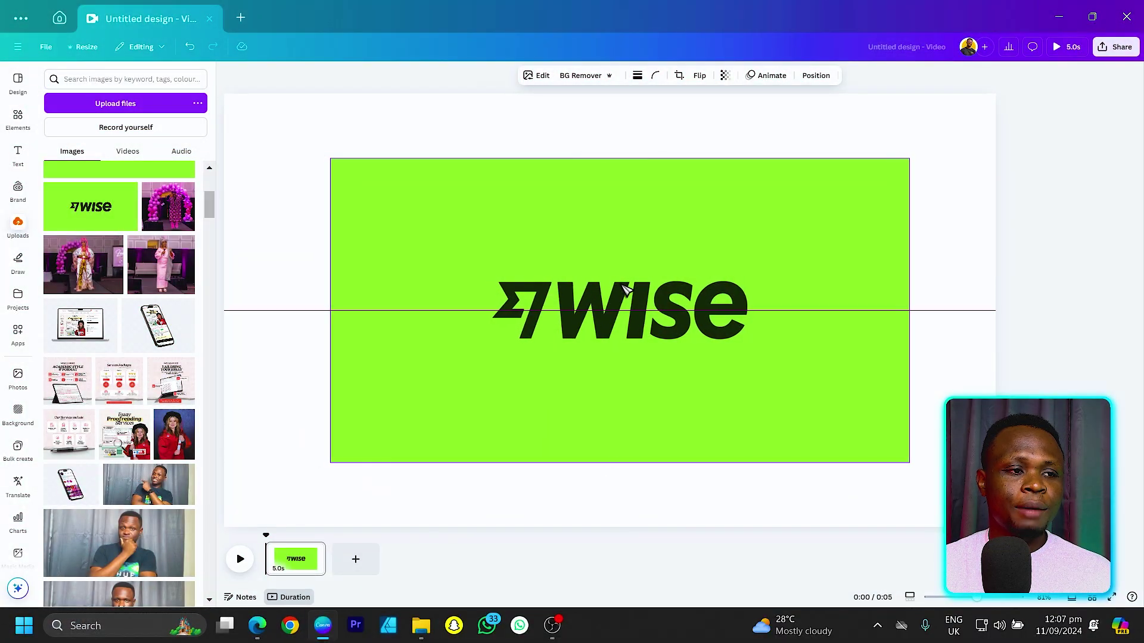
# Drag the green Wise image to the page centre using the centre guide
pyautogui.moveTo(626, 291); pyautogui.dragTo(599, 300)
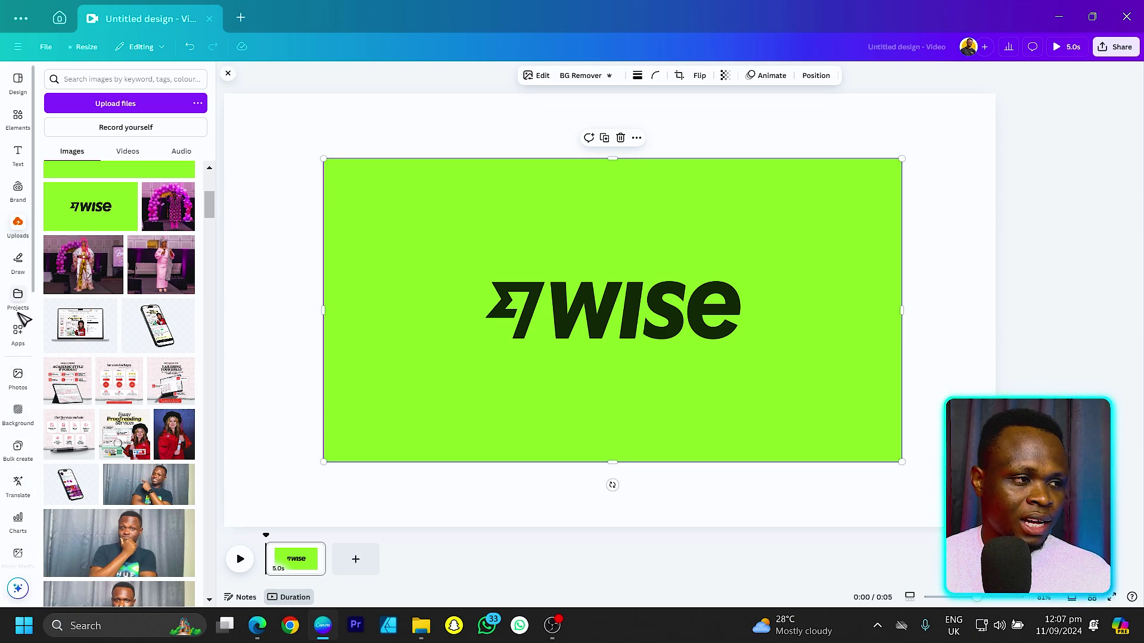
# Find and open the Tracer app through an Apps search for 'tracer'
pyautogui.click(26, 333)
pyautogui.click(135, 82)
pyautogui.write('tracer')
pyautogui.press('Return')
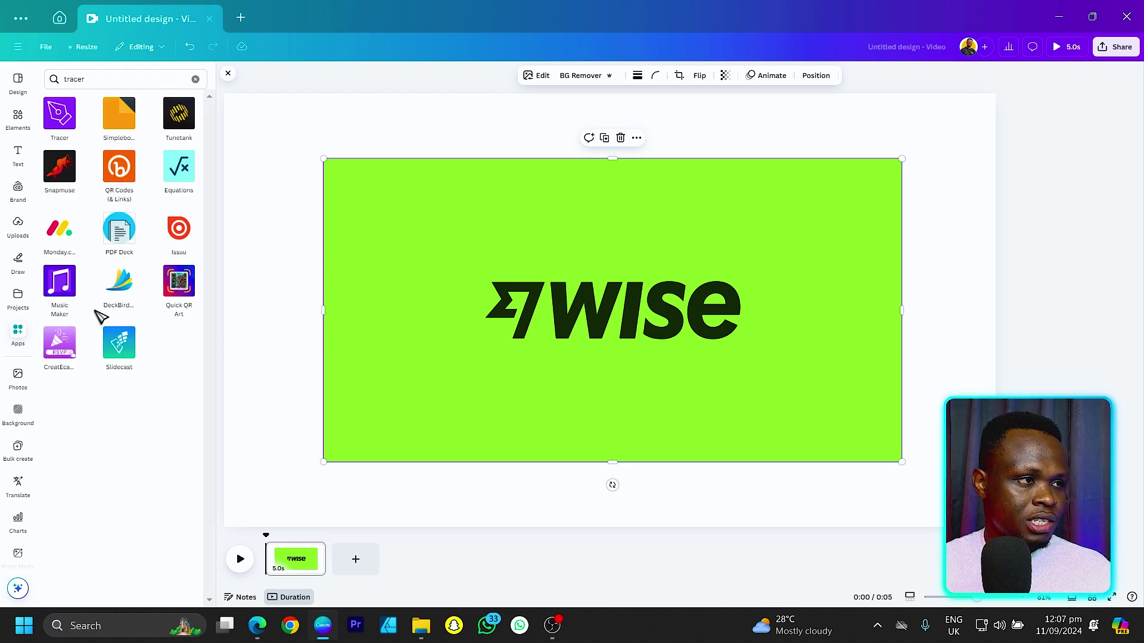
pyautogui.click(62, 116)
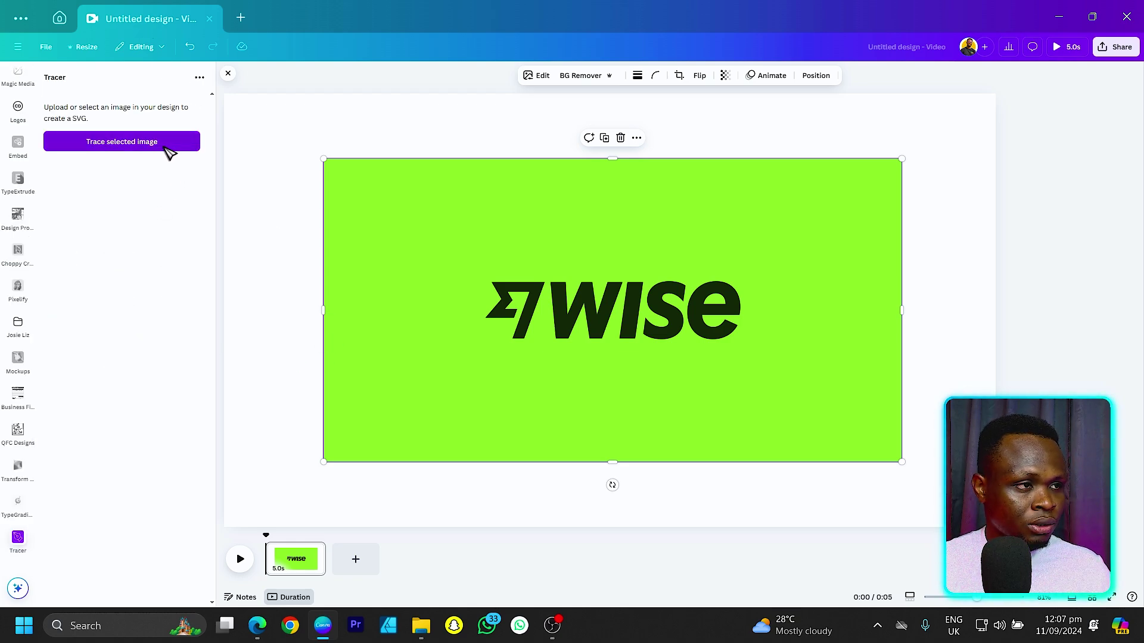
# Trace the Wise image at threshold 159, add it, and place it above the green image
pyautogui.click(117, 145)
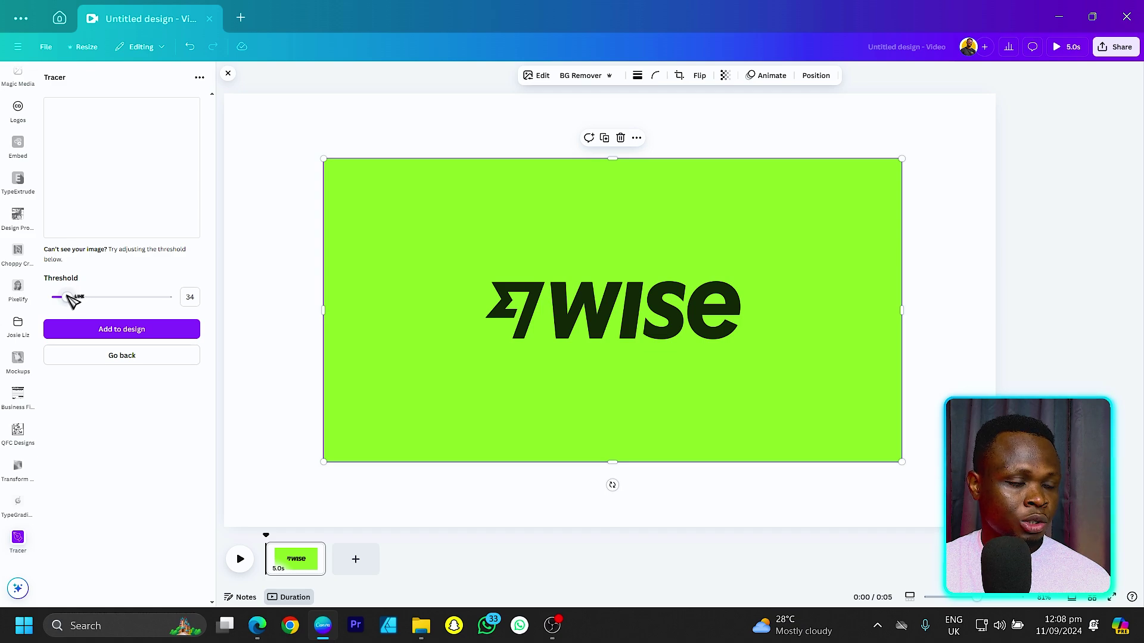
pyautogui.moveTo(71, 296); pyautogui.dragTo(182, 300)
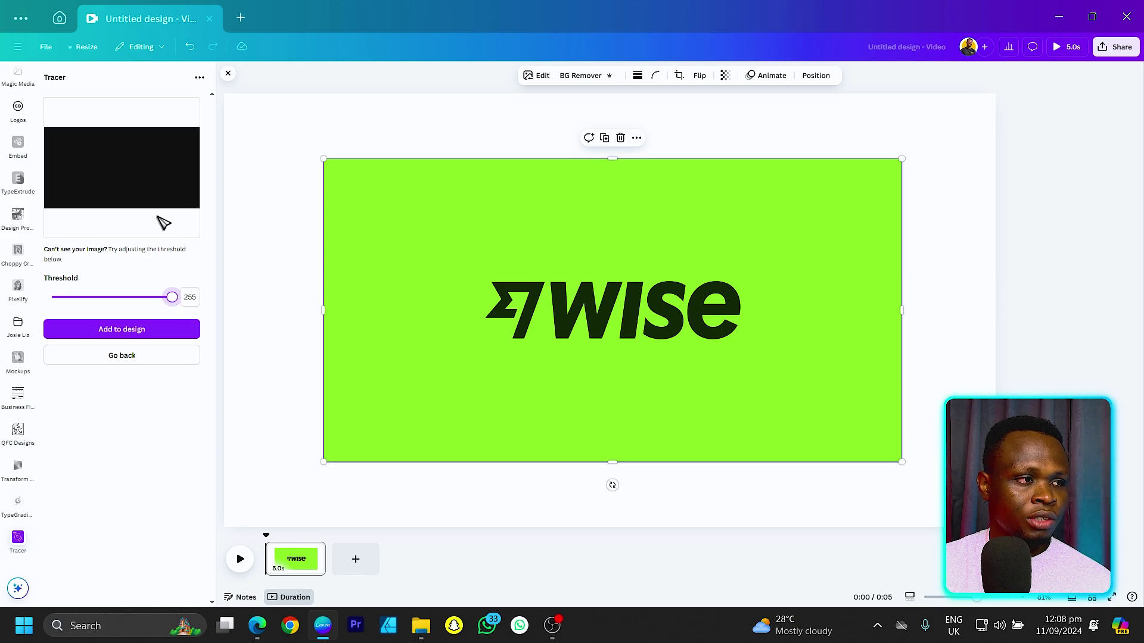
pyautogui.moveTo(174, 298); pyautogui.dragTo(132, 300)
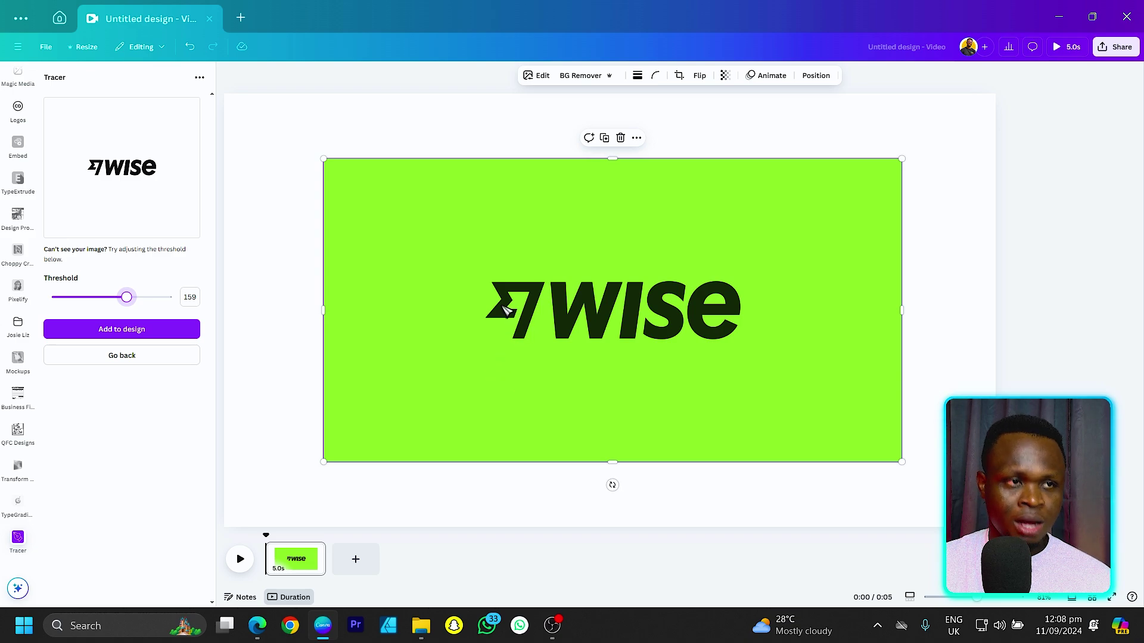
pyautogui.click(107, 330)
pyautogui.moveTo(656, 307); pyautogui.dragTo(605, 171)
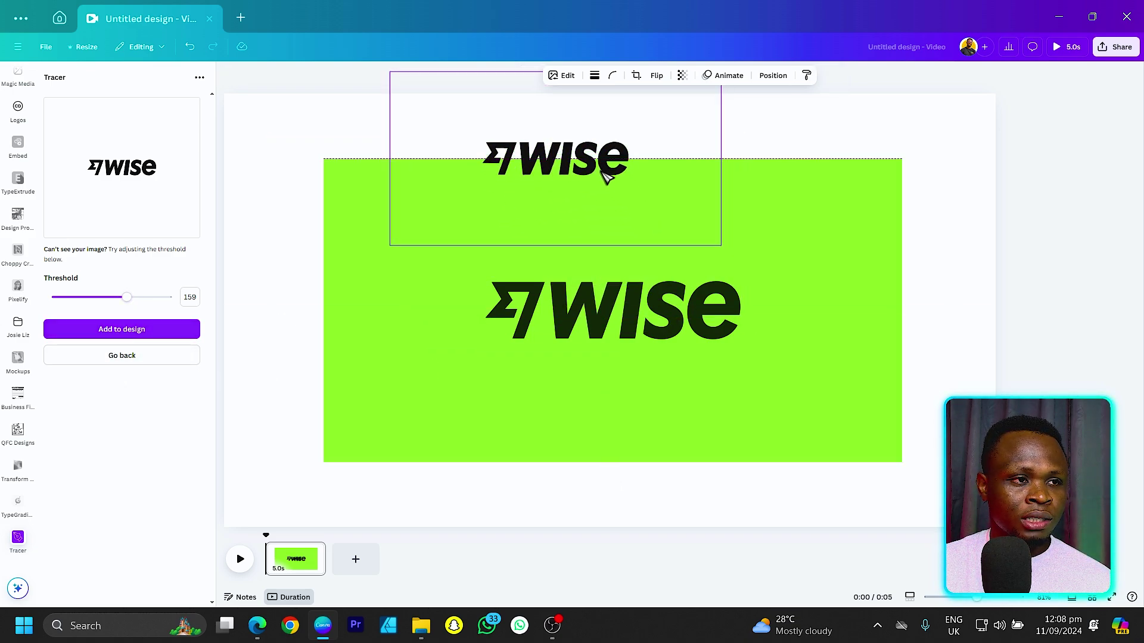
# Reposition both Wise logos and try purple, yellow, blue and violet on the traced logo
pyautogui.moveTo(685, 337); pyautogui.dragTo(728, 452)
pyautogui.moveTo(554, 154); pyautogui.dragTo(578, 191)
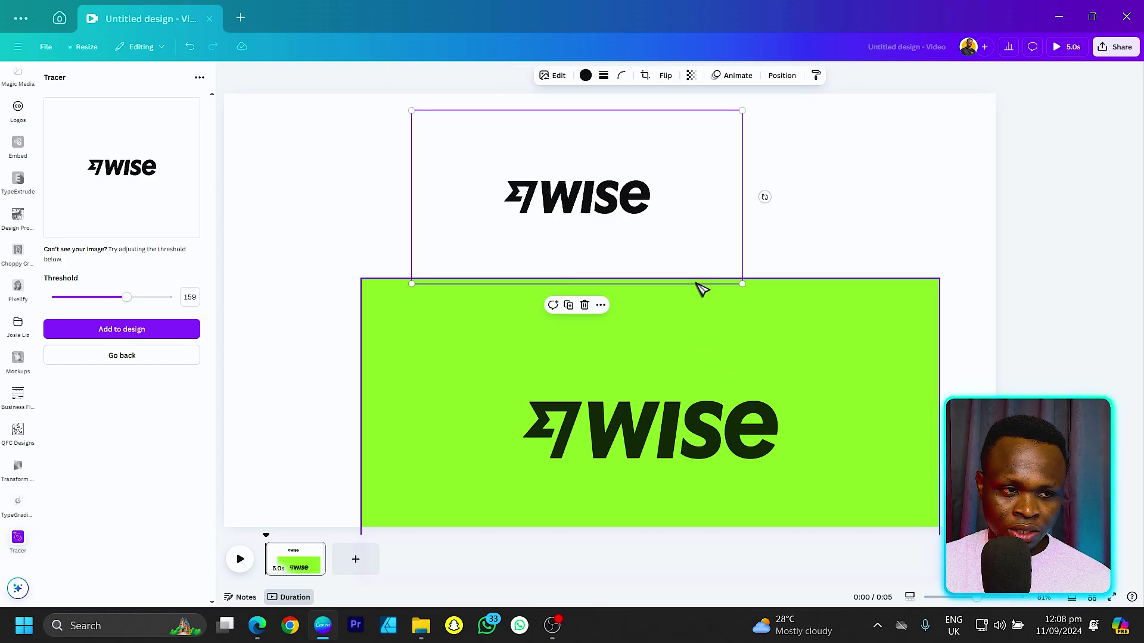
pyautogui.click(586, 75)
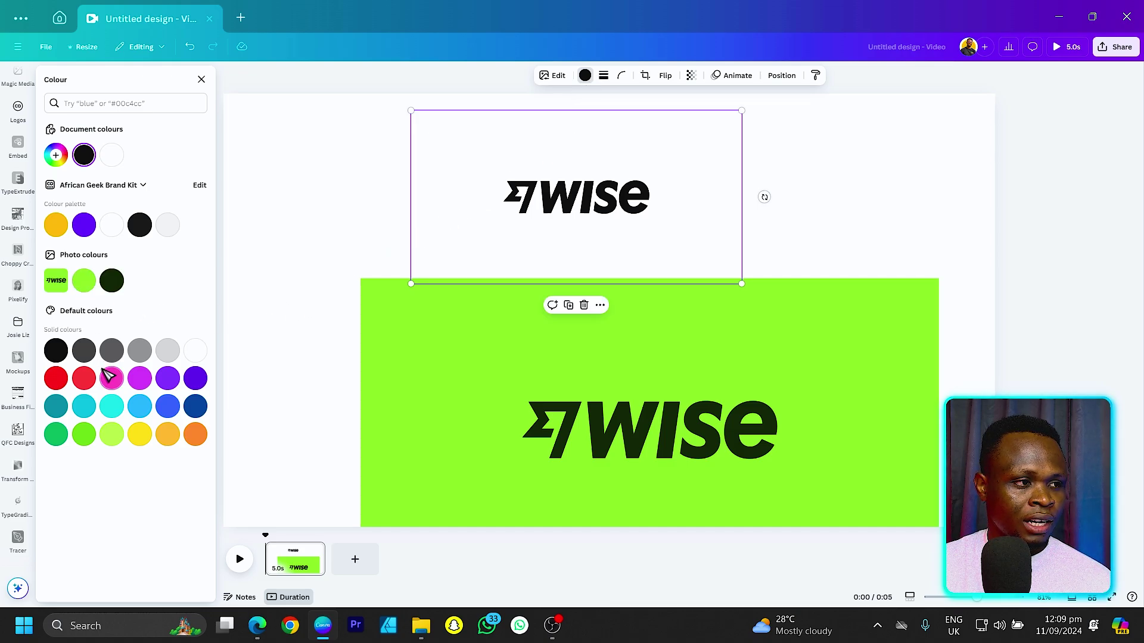
pyautogui.click(84, 225)
pyautogui.click(62, 227)
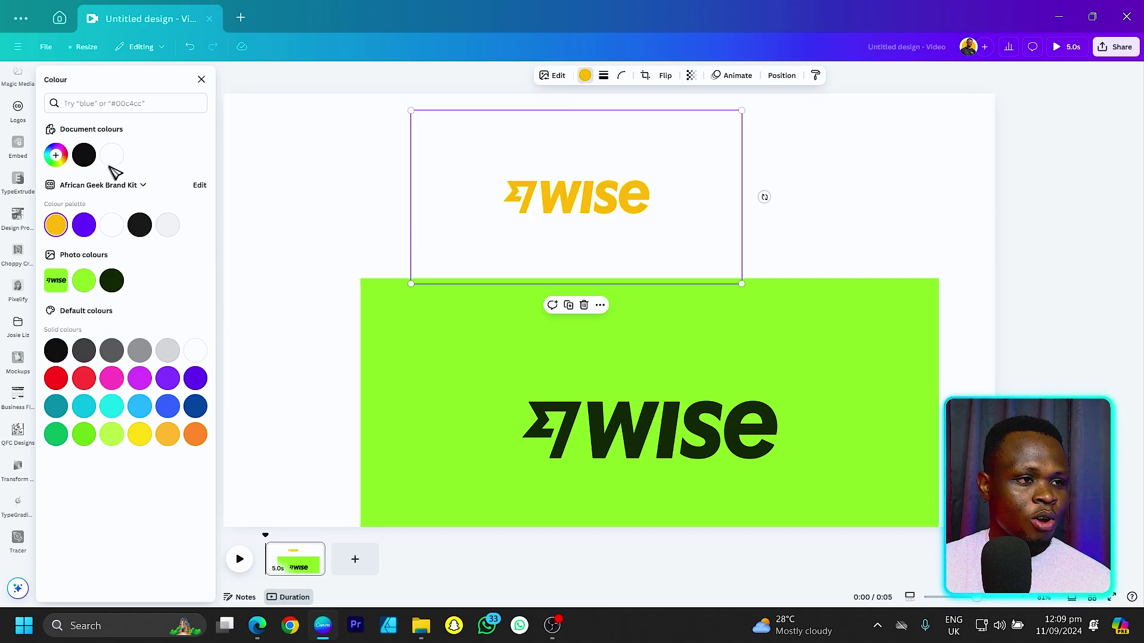
pyautogui.click(197, 407)
pyautogui.click(195, 379)
pyautogui.click(167, 378)
pyautogui.click(168, 406)
# Move the traced logo up-left, recolour it green, and bring up the Tracer app panel
pyautogui.moveTo(597, 210); pyautogui.dragTo(526, 200)
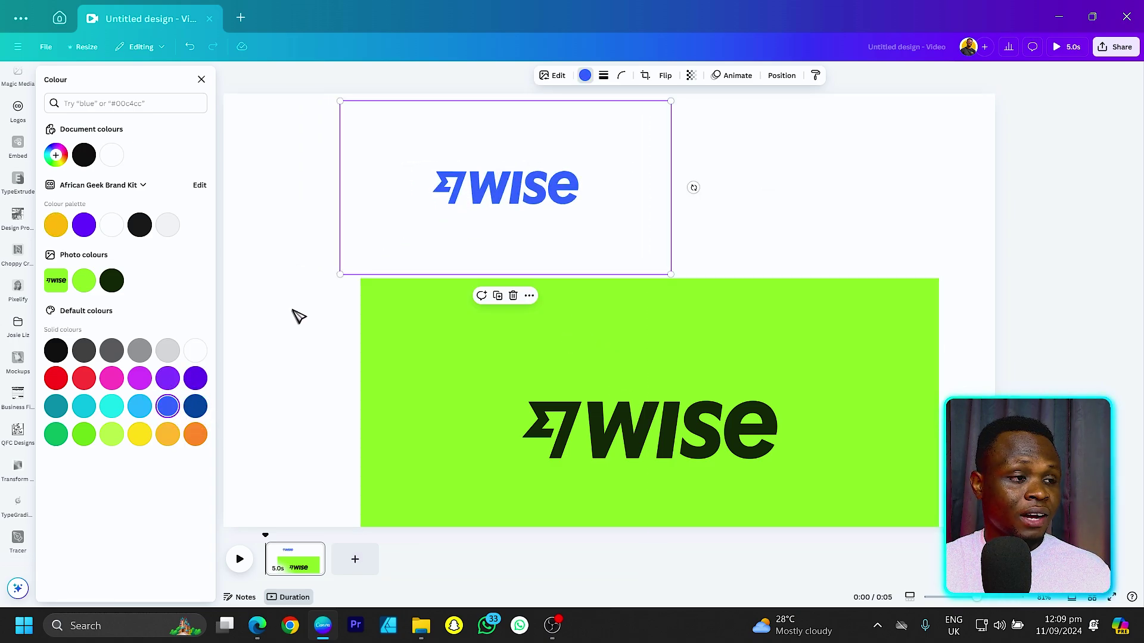
pyautogui.click(56, 434)
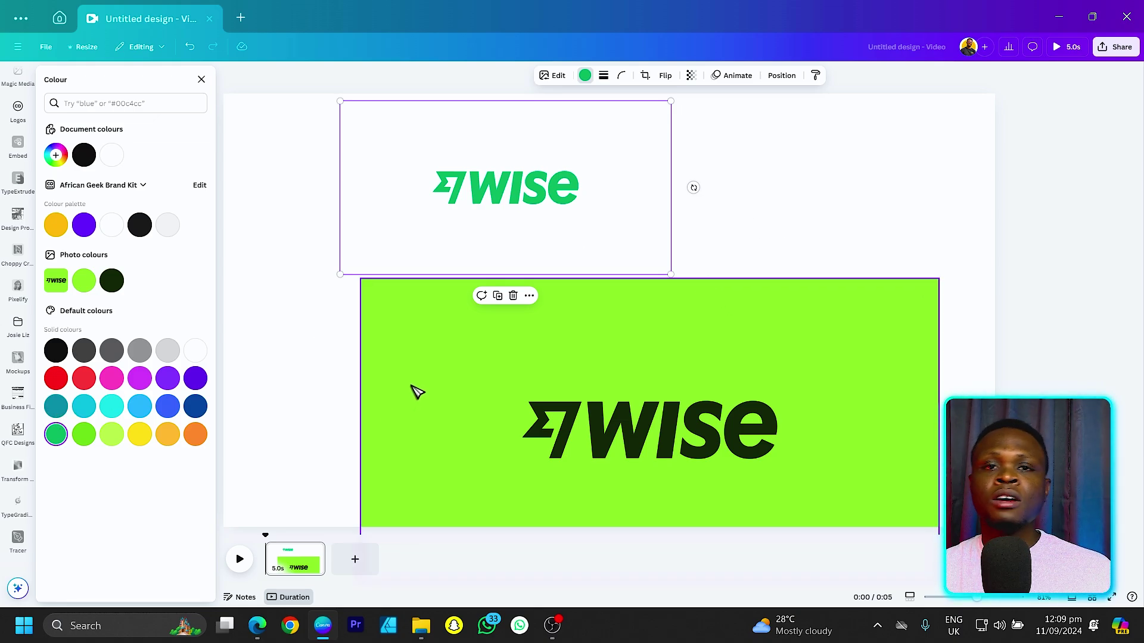
pyautogui.click(566, 275)
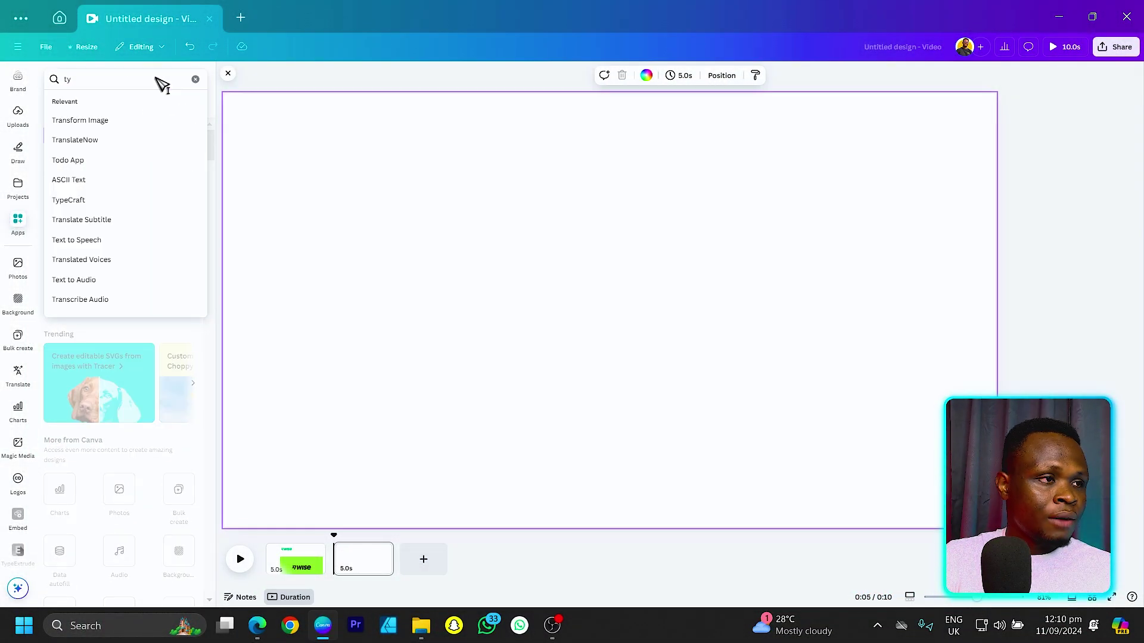
# Open TypeLettering from the 'type' app search and choose the Shadow Bold 'OH MY DAYS' template
pyautogui.write('e')
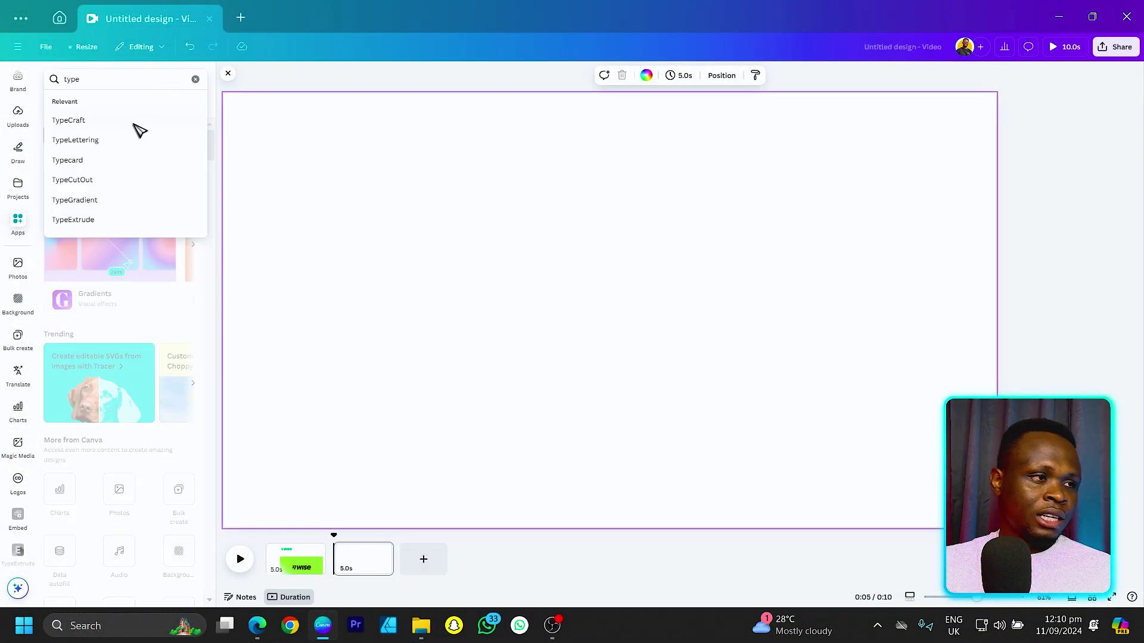
pyautogui.click(110, 141)
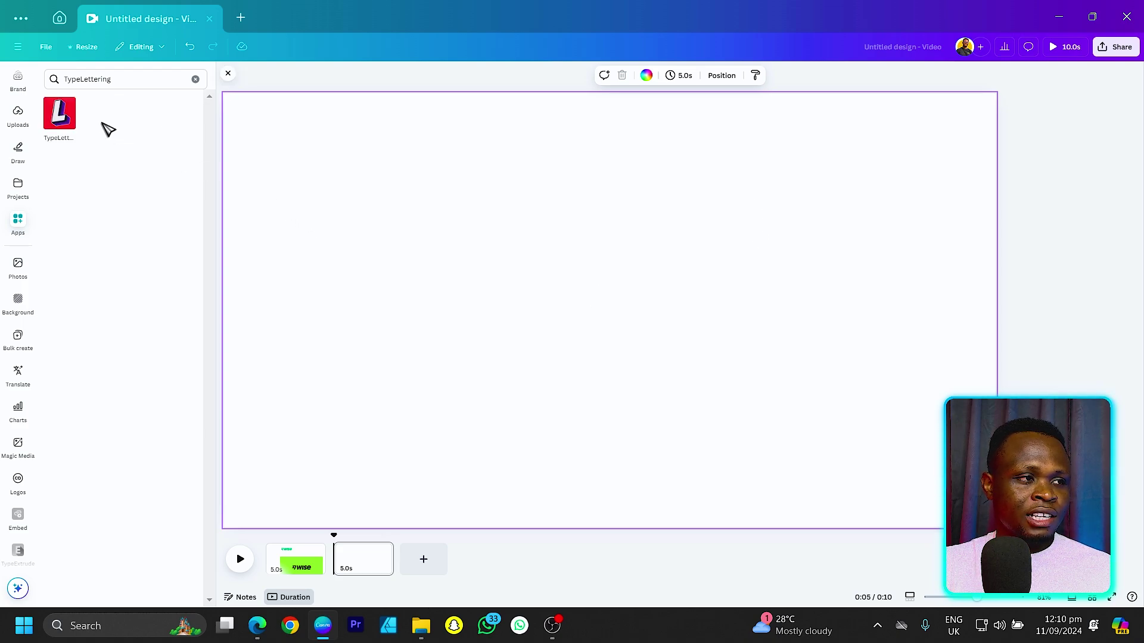
pyautogui.click(59, 113)
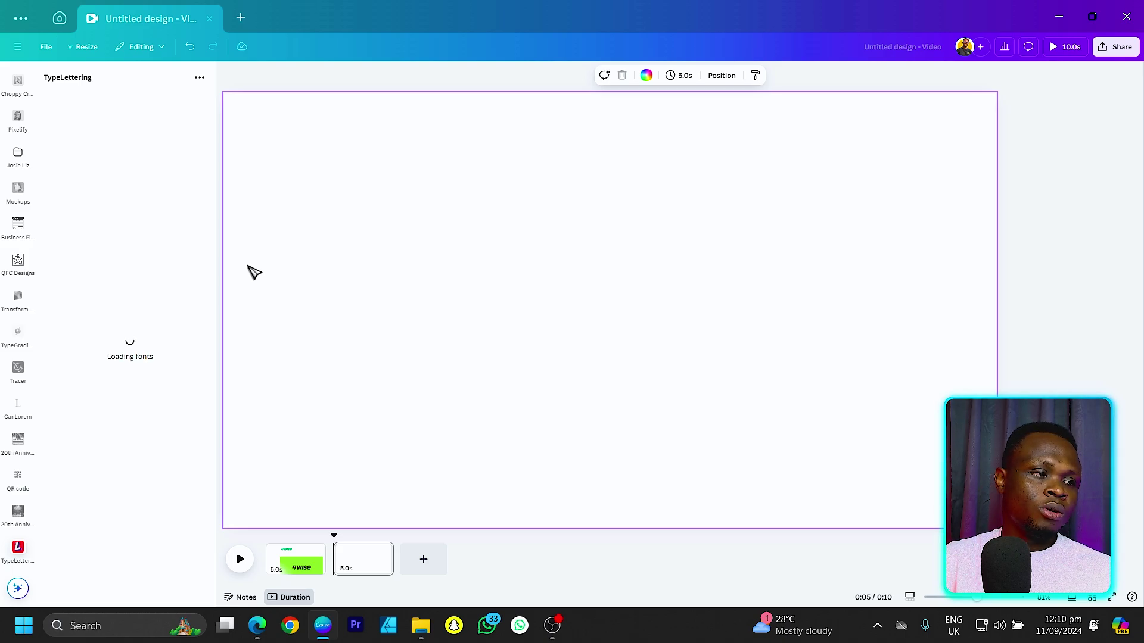
pyautogui.scroll(-1, 146, 232)
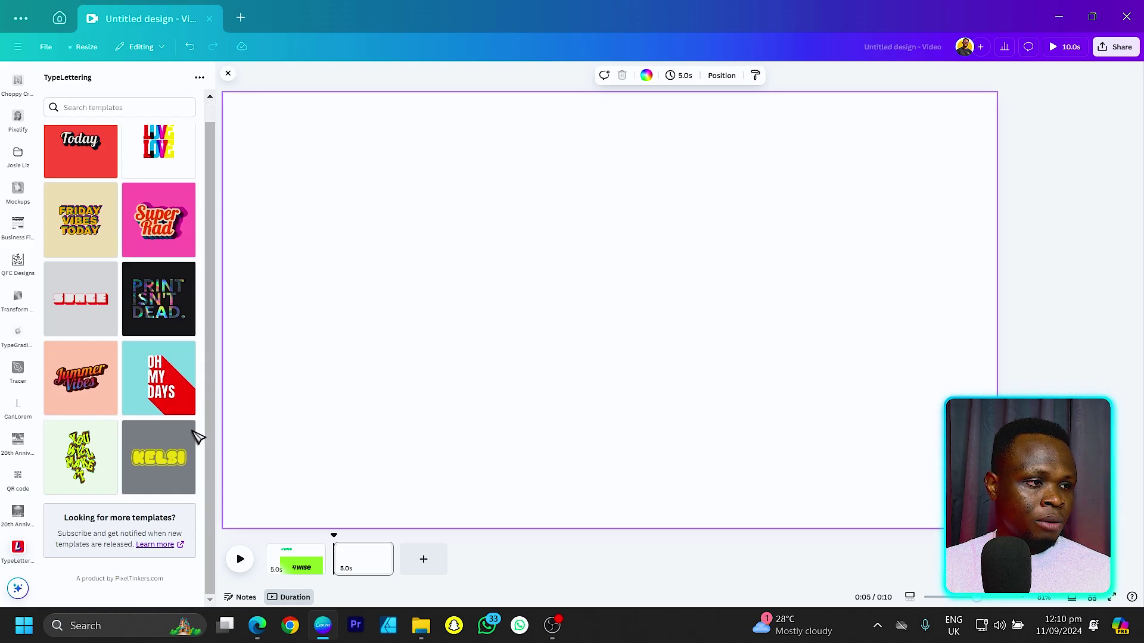
pyautogui.scroll(1, 168, 446)
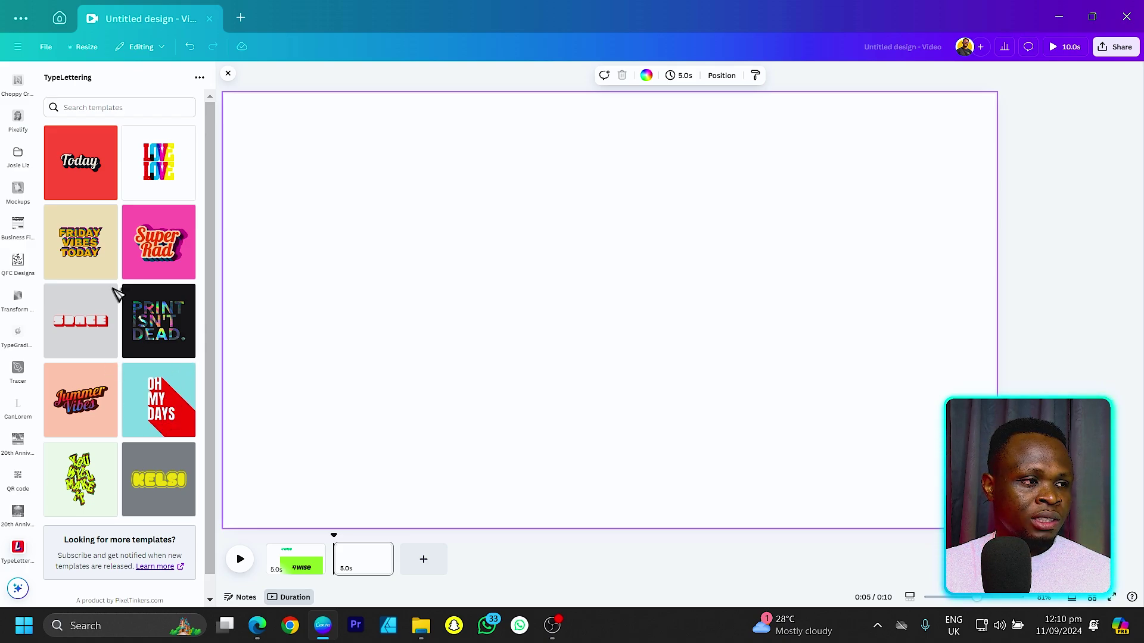
pyautogui.click(156, 414)
# Replace the main text with 'siuuuu' in Alfa Slab One, centre-aligned
pyautogui.moveTo(84, 184); pyautogui.dragTo(15, 155)
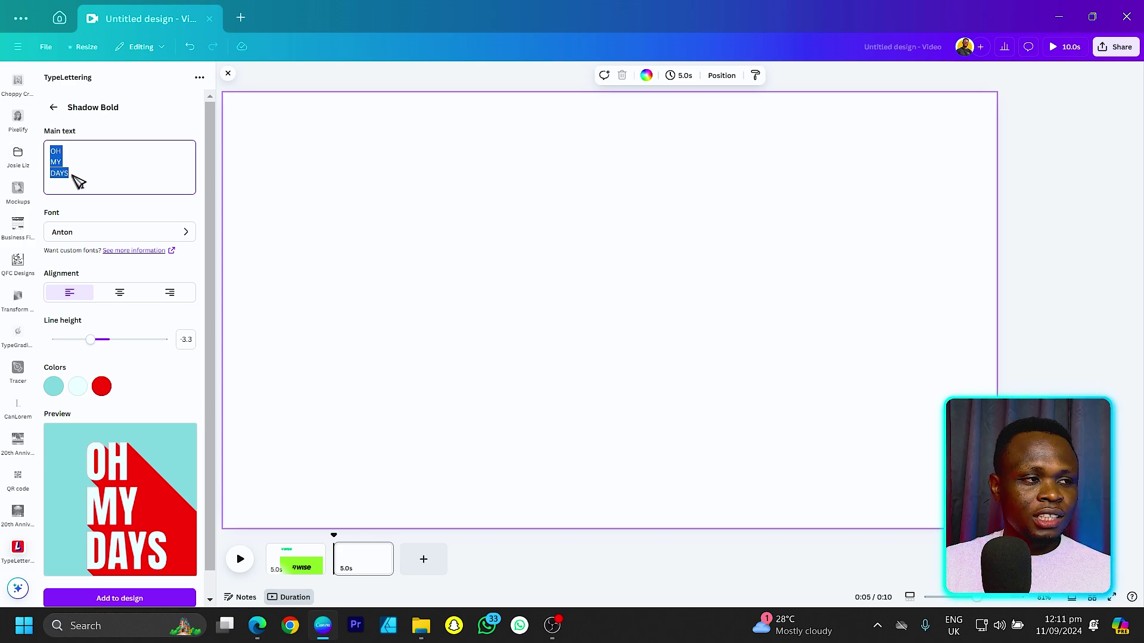
pyautogui.press('BackSpace')
pyautogui.write('si')
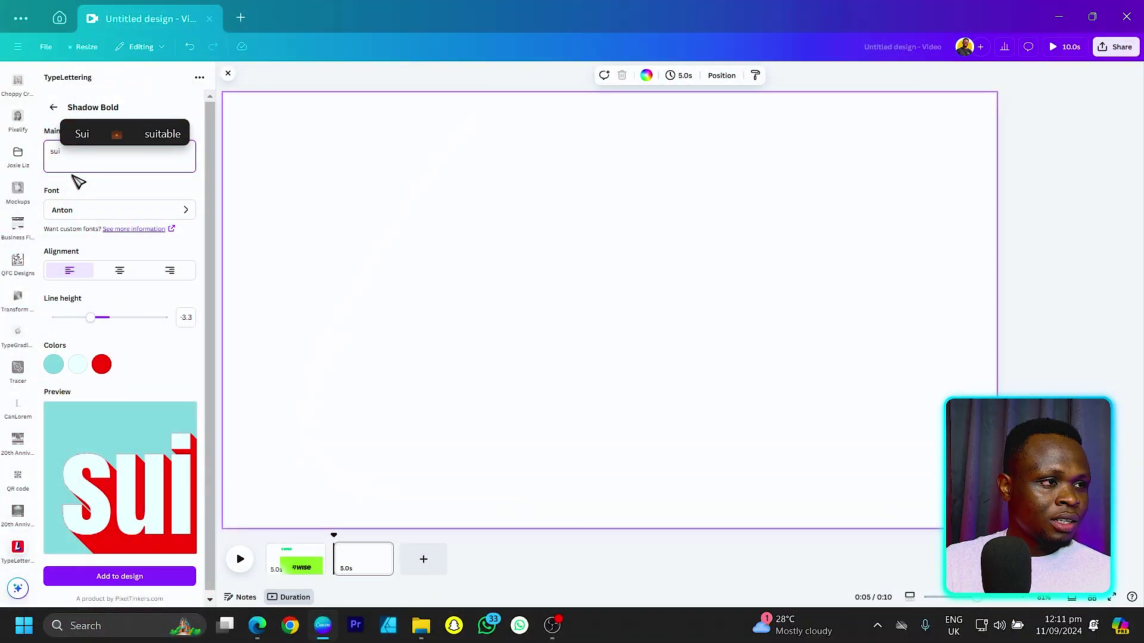
pyautogui.press('BackSpace')
pyautogui.press('BackSpace')
pyautogui.write('iu')
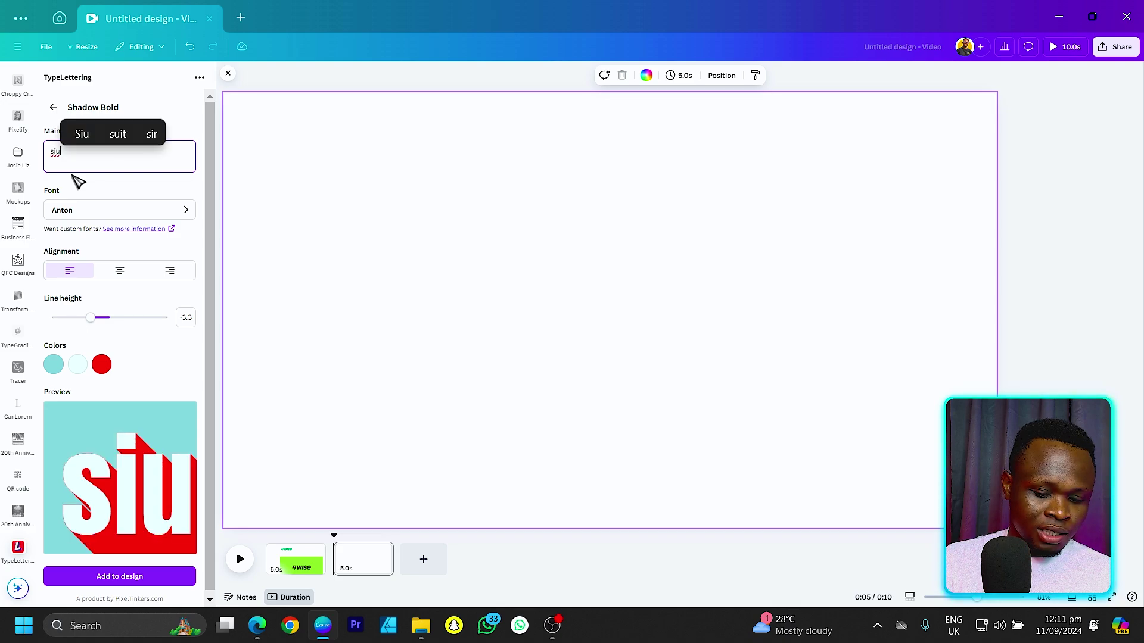
pyautogui.write('uuu')
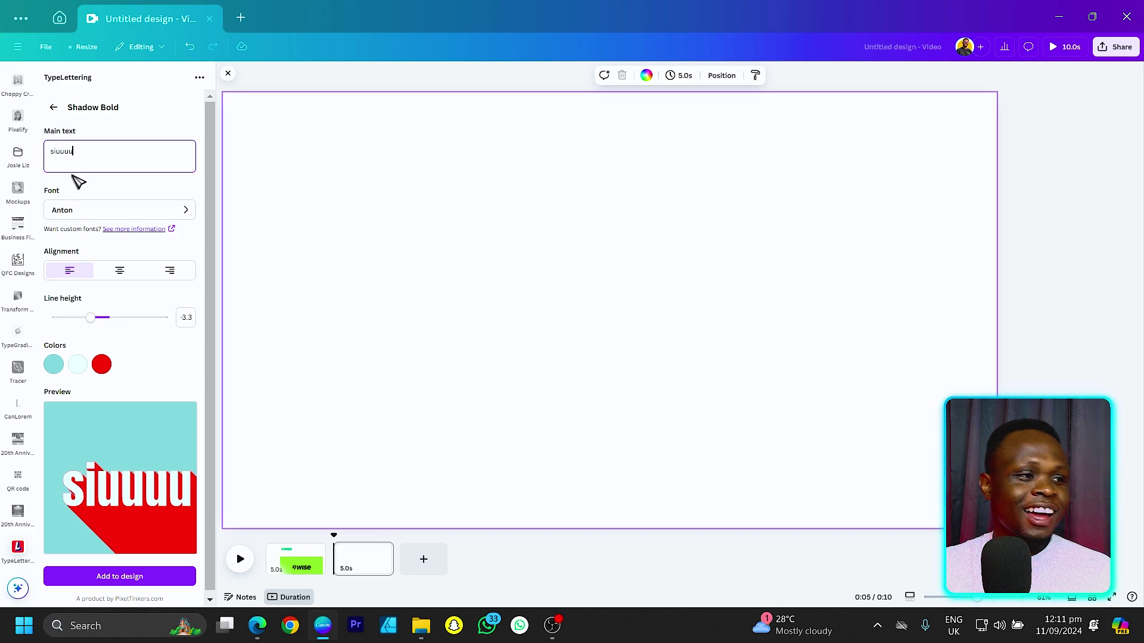
pyautogui.click(102, 212)
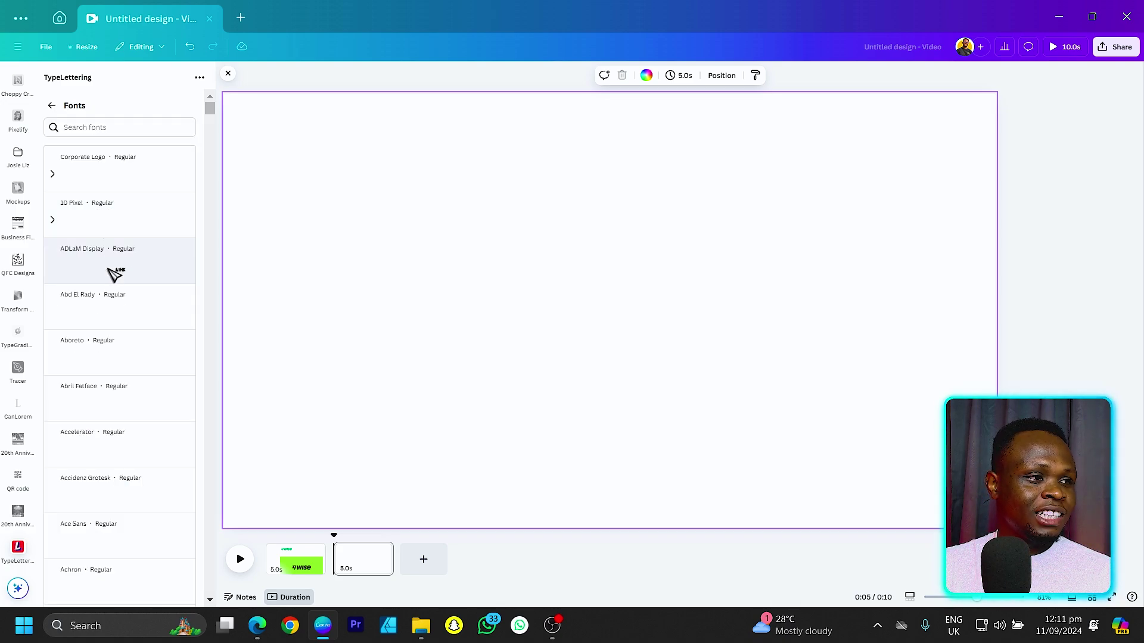
pyautogui.scroll(-5, 108, 434)
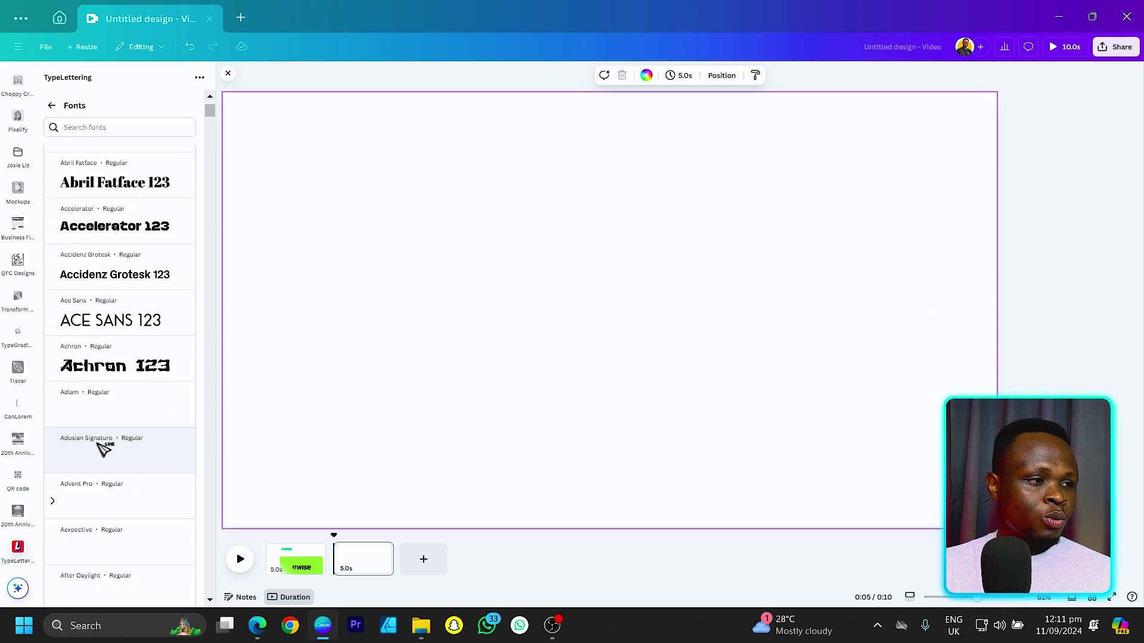
pyautogui.scroll(-4, 97, 439)
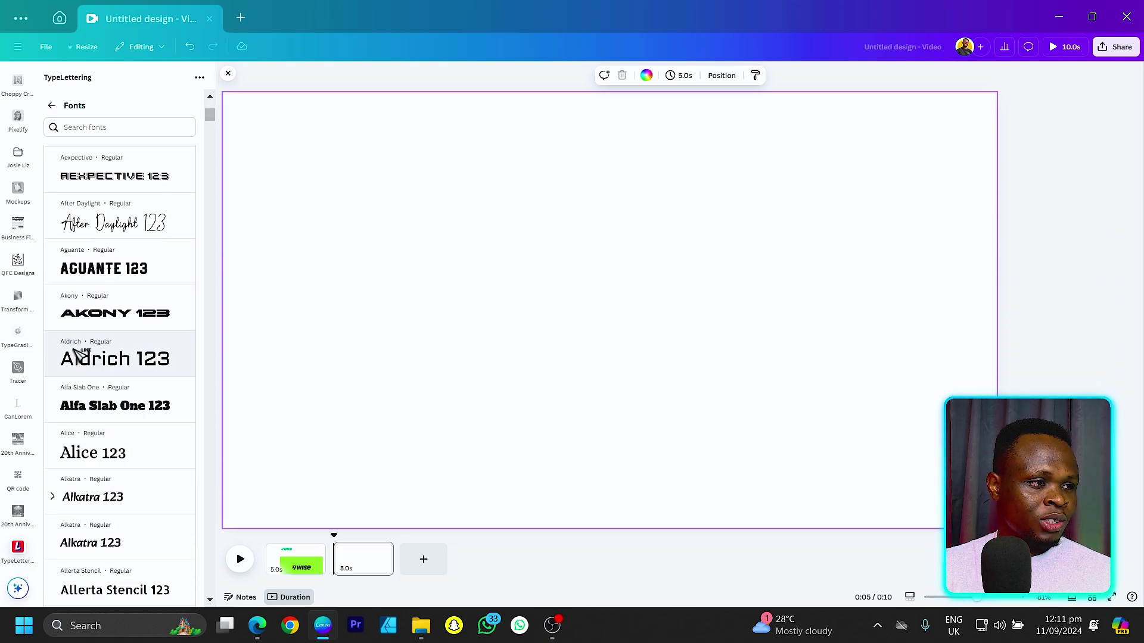
pyautogui.click(103, 411)
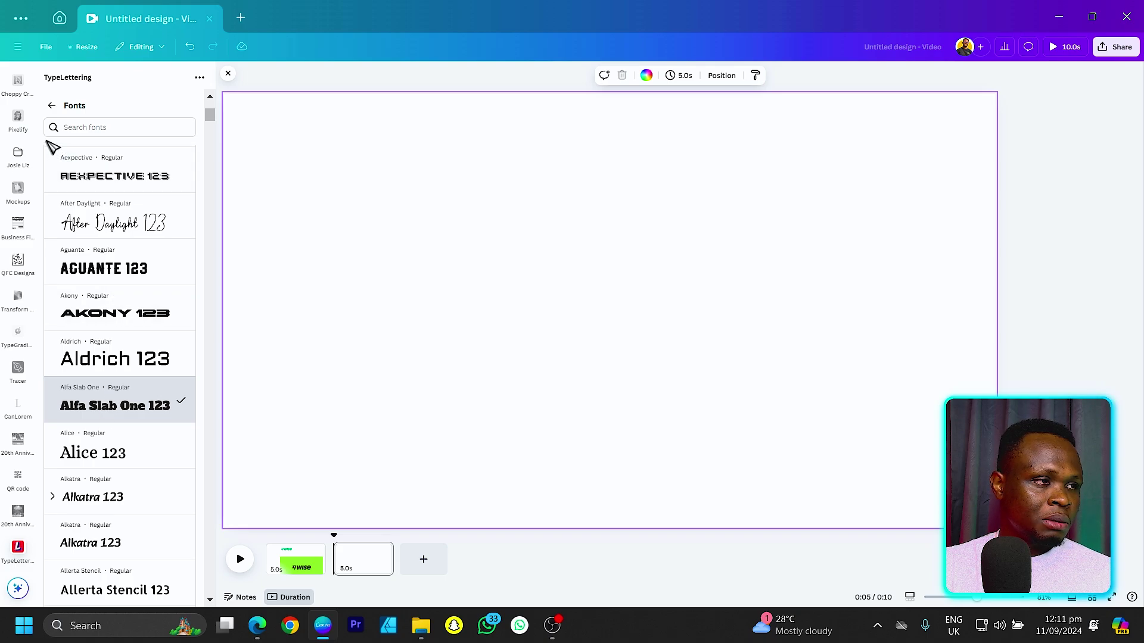
pyautogui.click(53, 107)
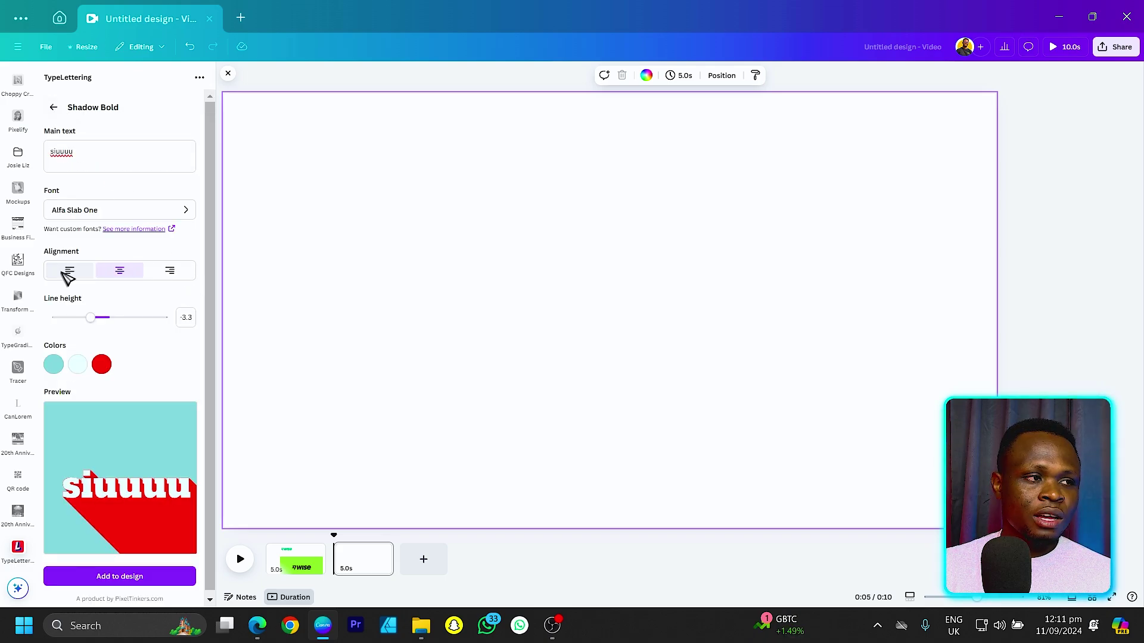
# Make the shadow dark red-brown, background deep teal, text pale green, and add it to the page
pyautogui.scroll(-1, 110, 333)
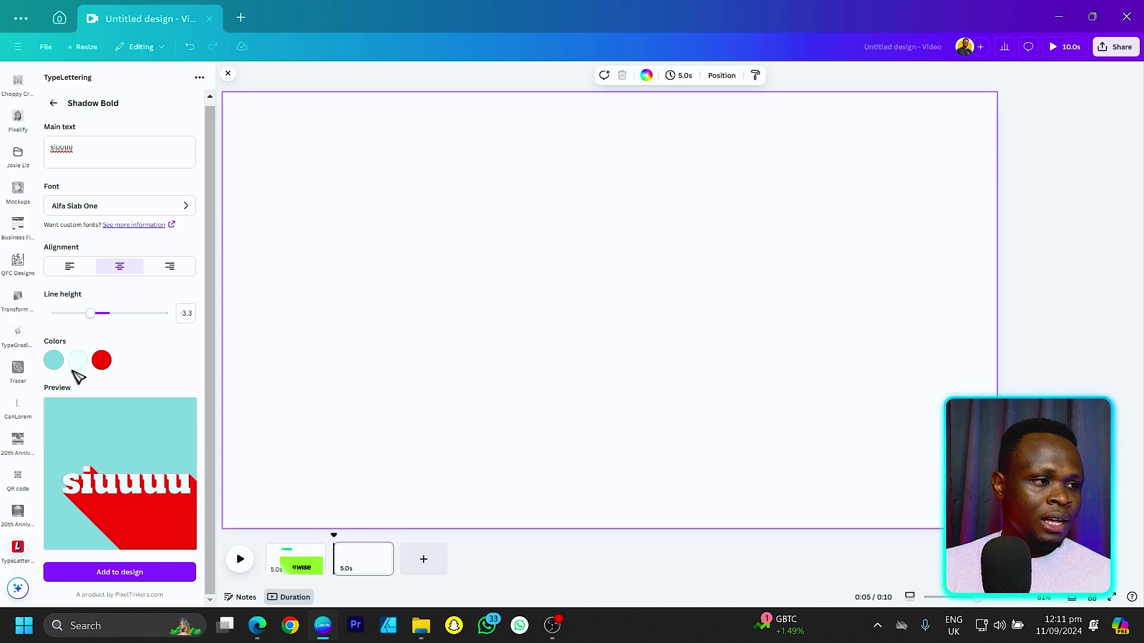
pyautogui.click(102, 360)
pyautogui.click(153, 428)
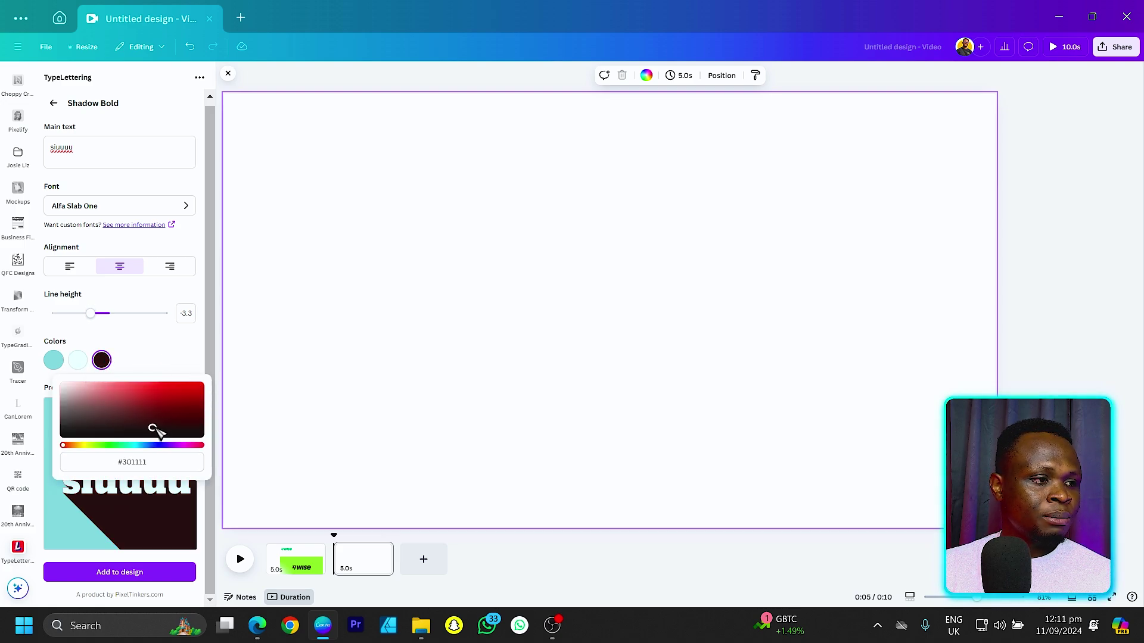
pyautogui.click(166, 348)
pyautogui.click(55, 363)
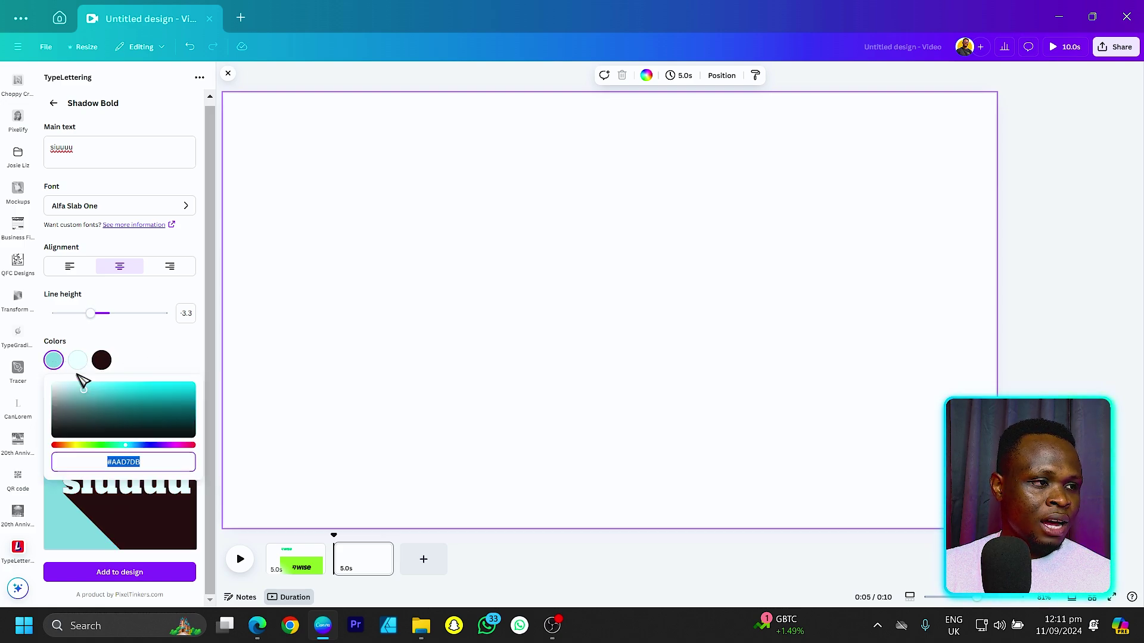
pyautogui.moveTo(127, 411)
pyautogui.mouseDown()
pyautogui.moveTo(153, 388)
pyautogui.moveTo(151, 405)
pyautogui.mouseUp()
pyautogui.click(77, 360)
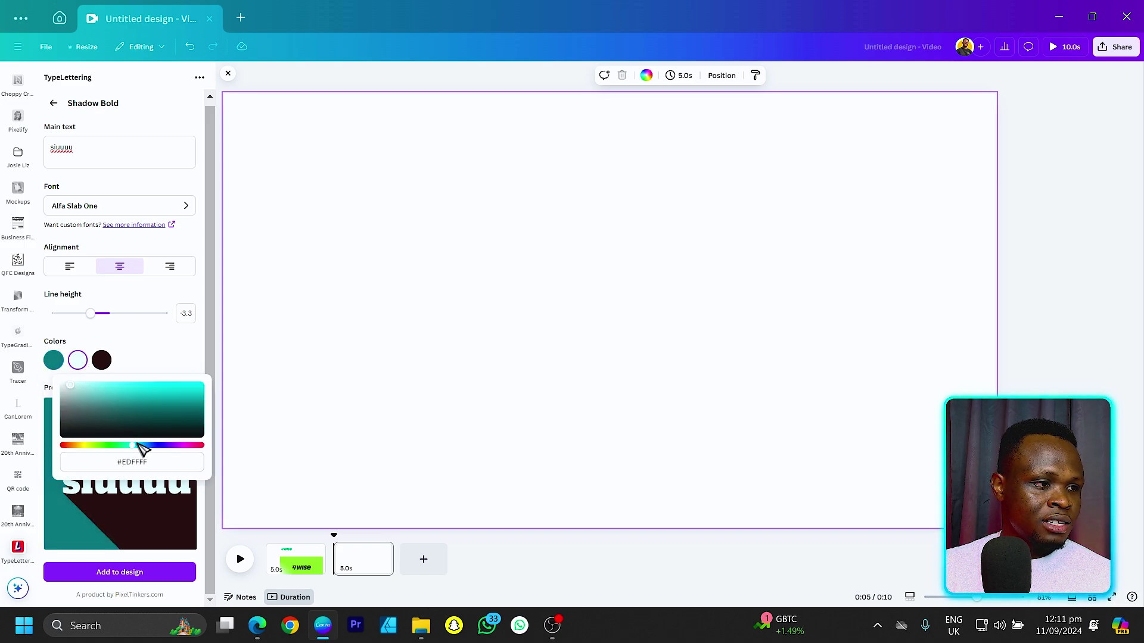
pyautogui.click(150, 445)
pyautogui.moveTo(143, 398)
pyautogui.mouseDown()
pyautogui.moveTo(173, 391)
pyautogui.moveTo(135, 370)
pyautogui.moveTo(48, 391)
pyautogui.moveTo(87, 394)
pyautogui.moveTo(107, 366)
pyautogui.moveTo(84, 360)
pyautogui.moveTo(81, 379)
pyautogui.mouseUp()
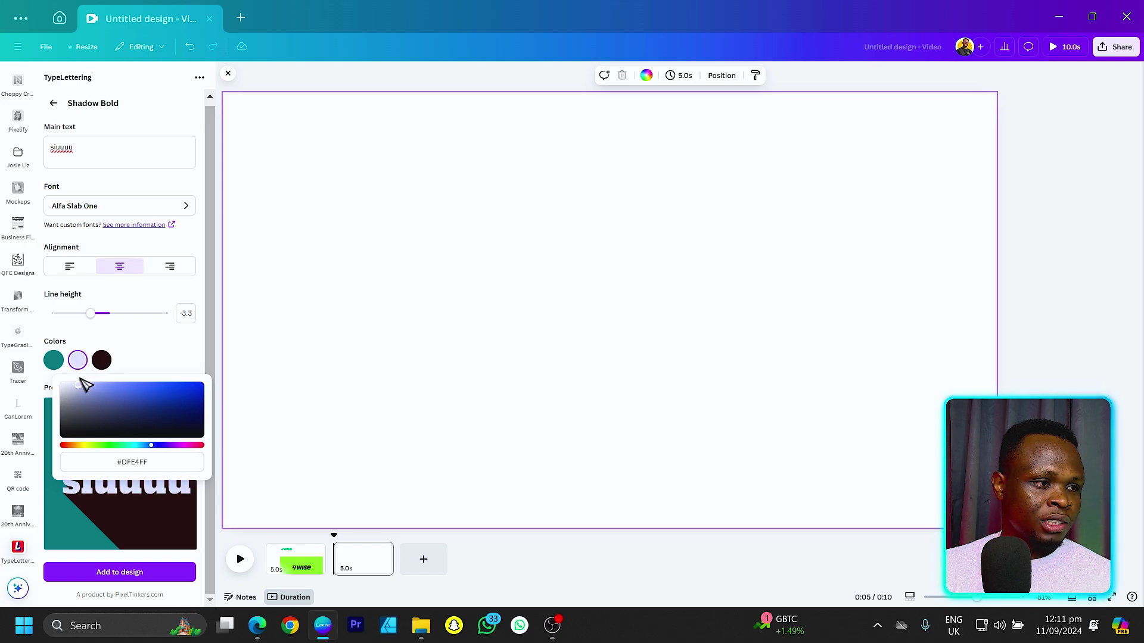
pyautogui.click(119, 445)
pyautogui.click(152, 372)
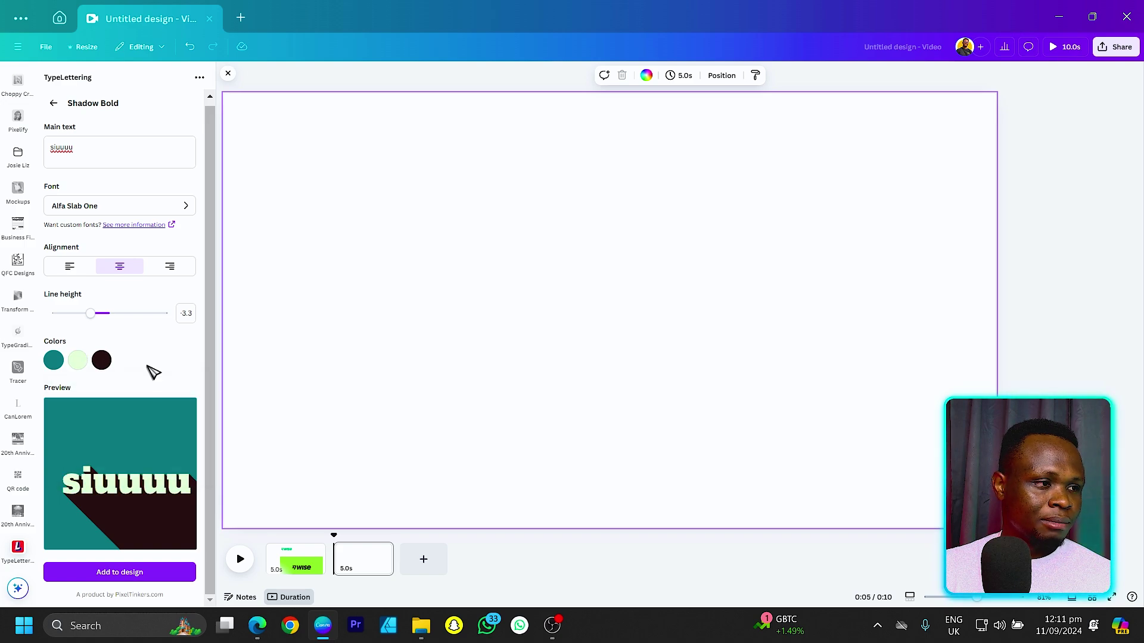
pyautogui.click(142, 575)
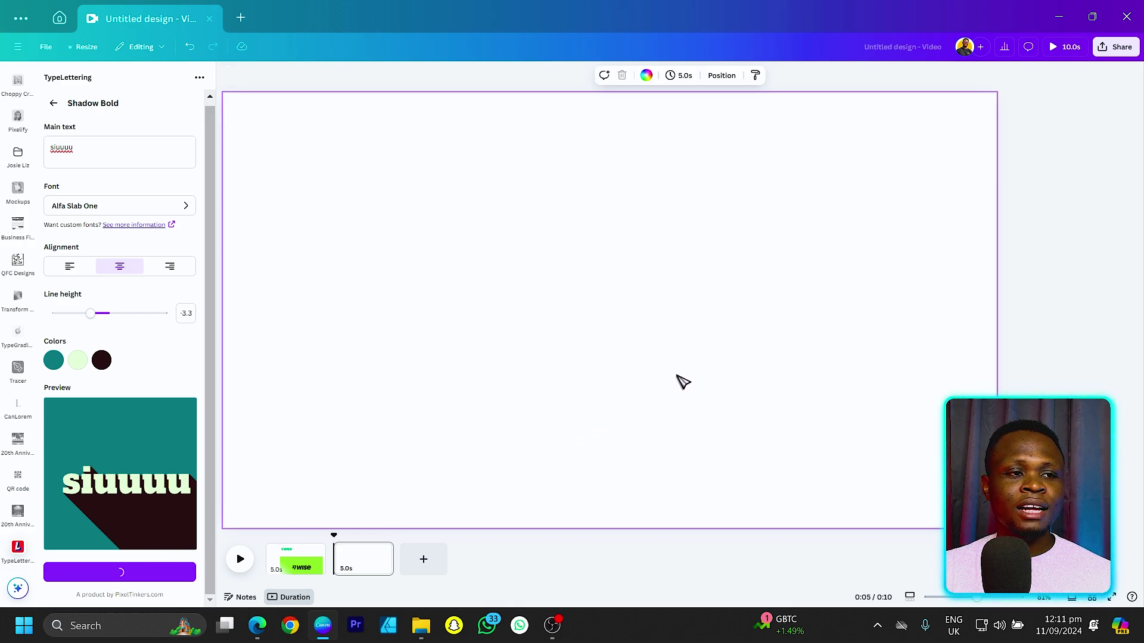
# Enlarge the siuuuu lettering, move it to the page's right side, and reselect it for editing
pyautogui.moveTo(520, 397); pyautogui.dragTo(600, 410)
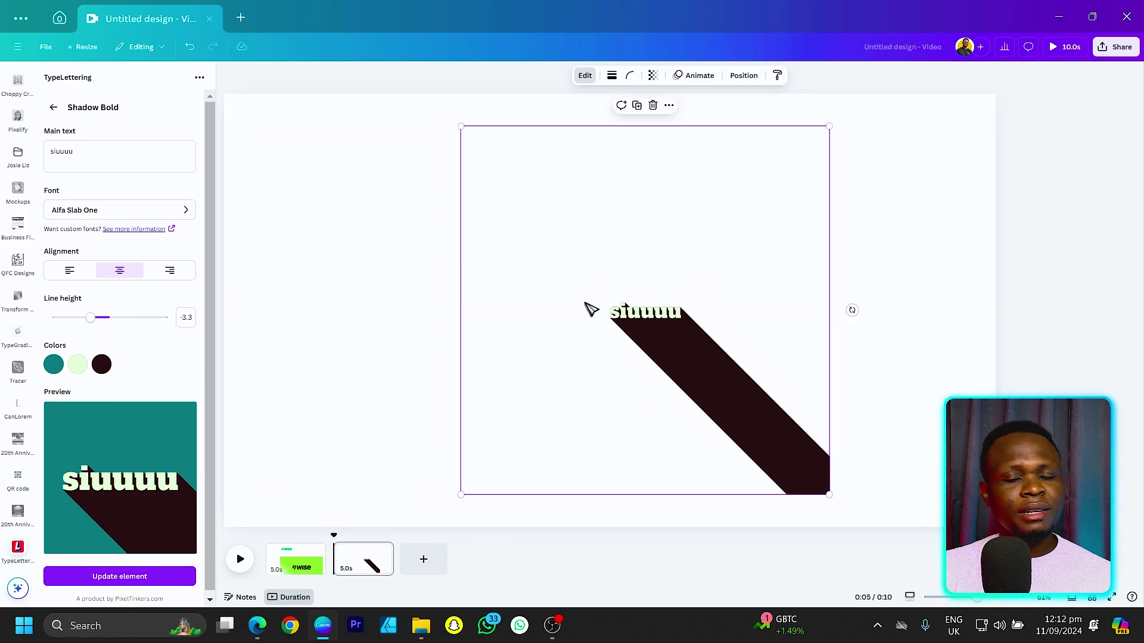
pyautogui.moveTo(587, 306); pyautogui.dragTo(626, 332)
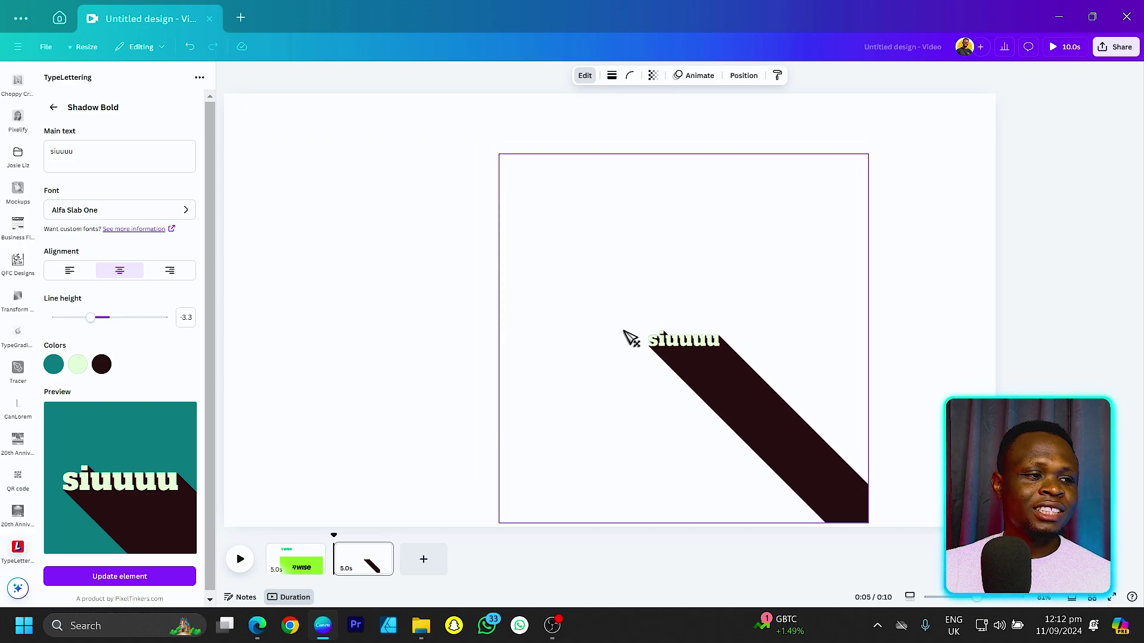
pyautogui.moveTo(589, 298); pyautogui.dragTo(701, 270)
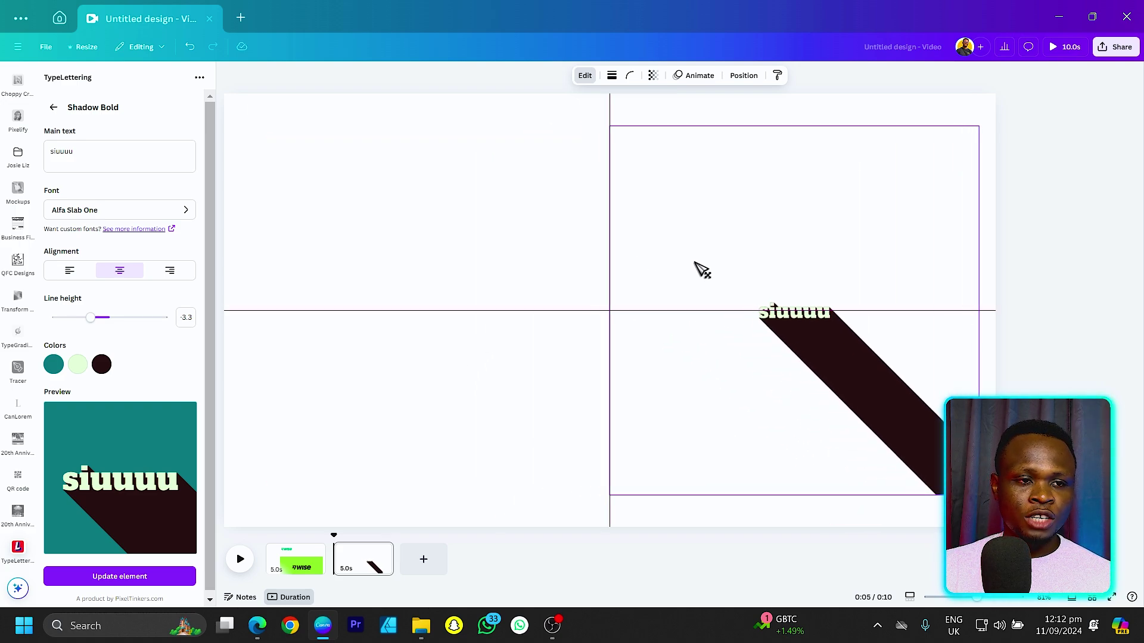
pyautogui.click(479, 289)
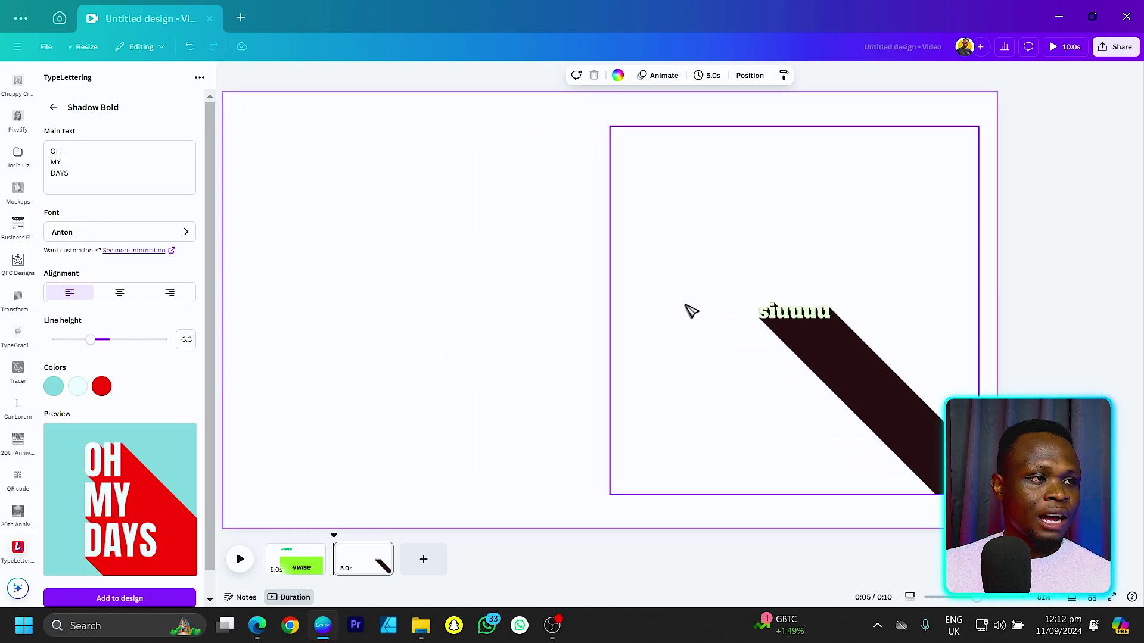
pyautogui.click(742, 281)
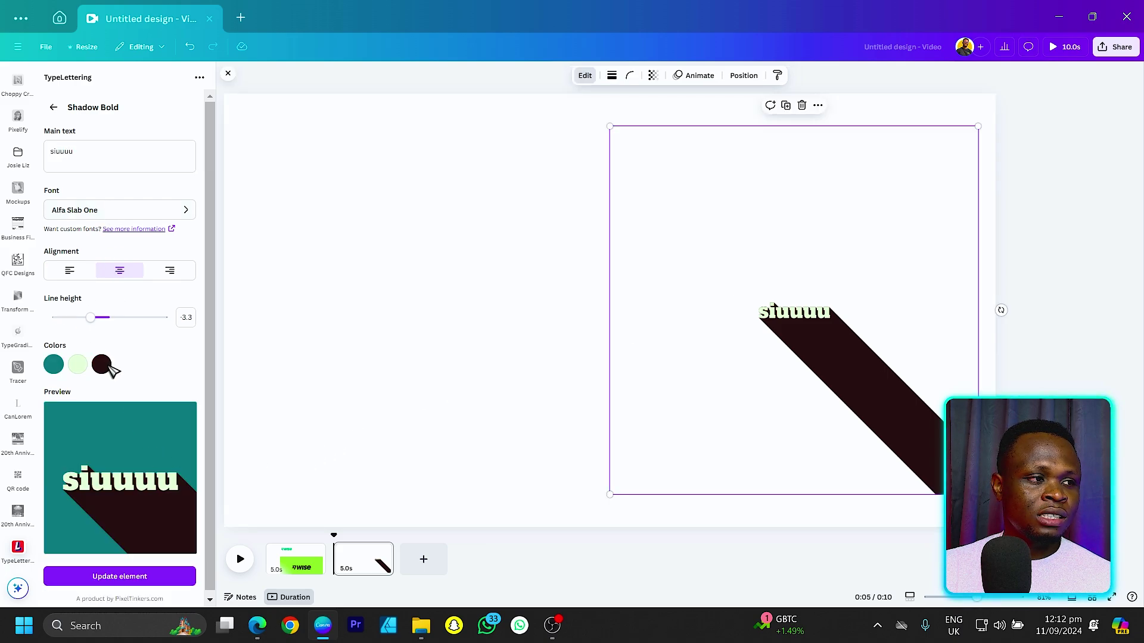
pyautogui.click(54, 363)
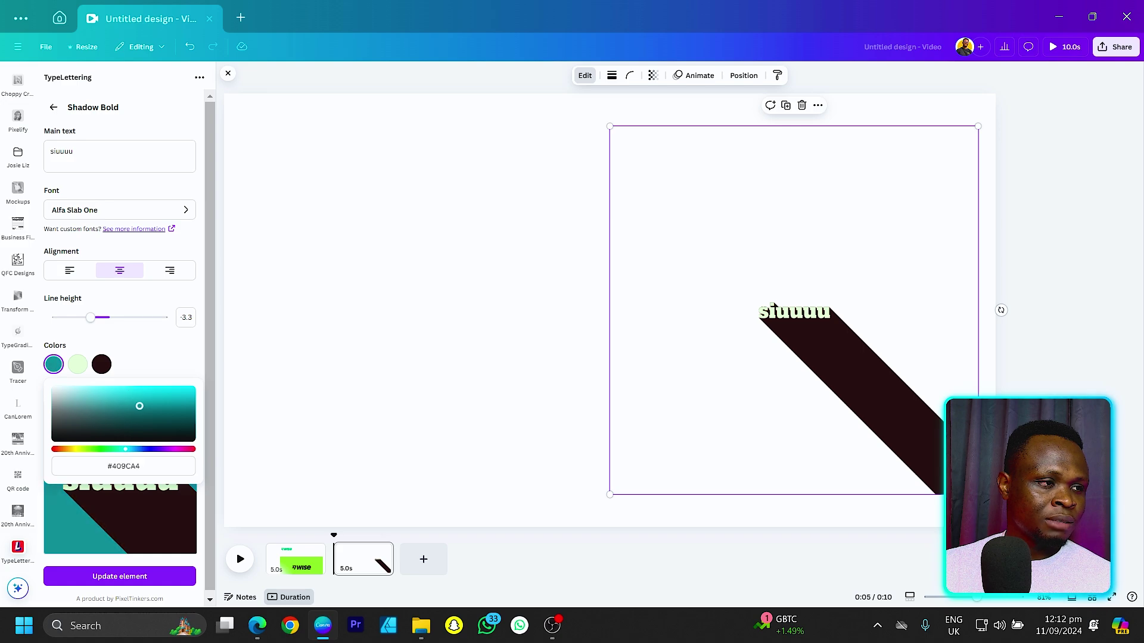
# Replace the main text with 'AFRICAN GEEK' in capitals and make the background bright green
pyautogui.click(148, 304)
pyautogui.doubleClick(102, 160)
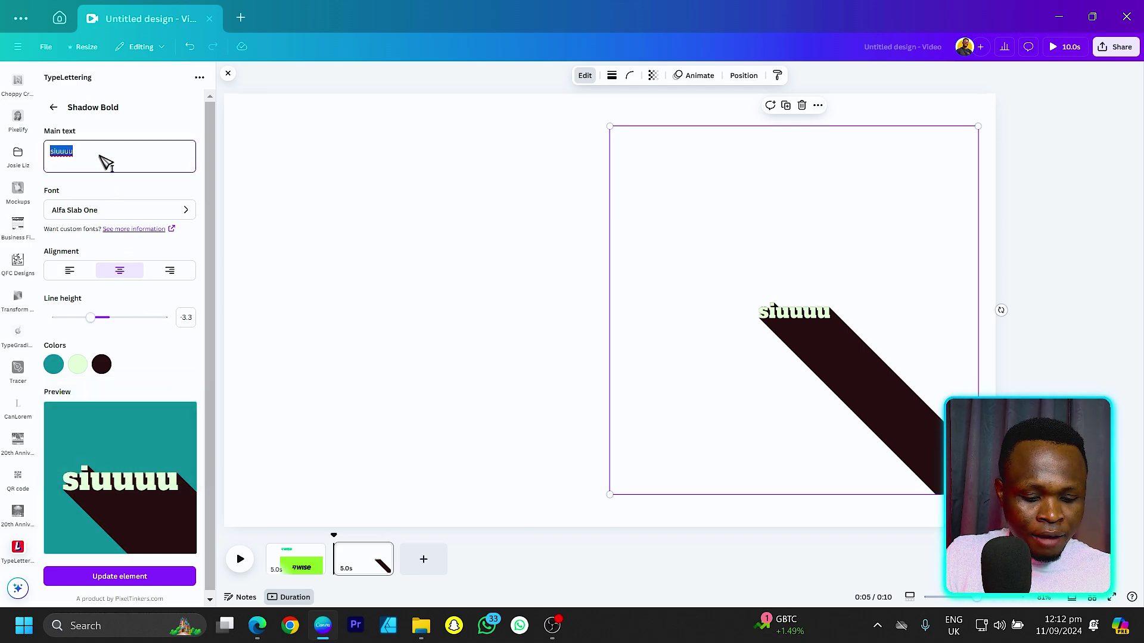
pyautogui.press('capslock')
pyautogui.write('AFRICAN GEEK')
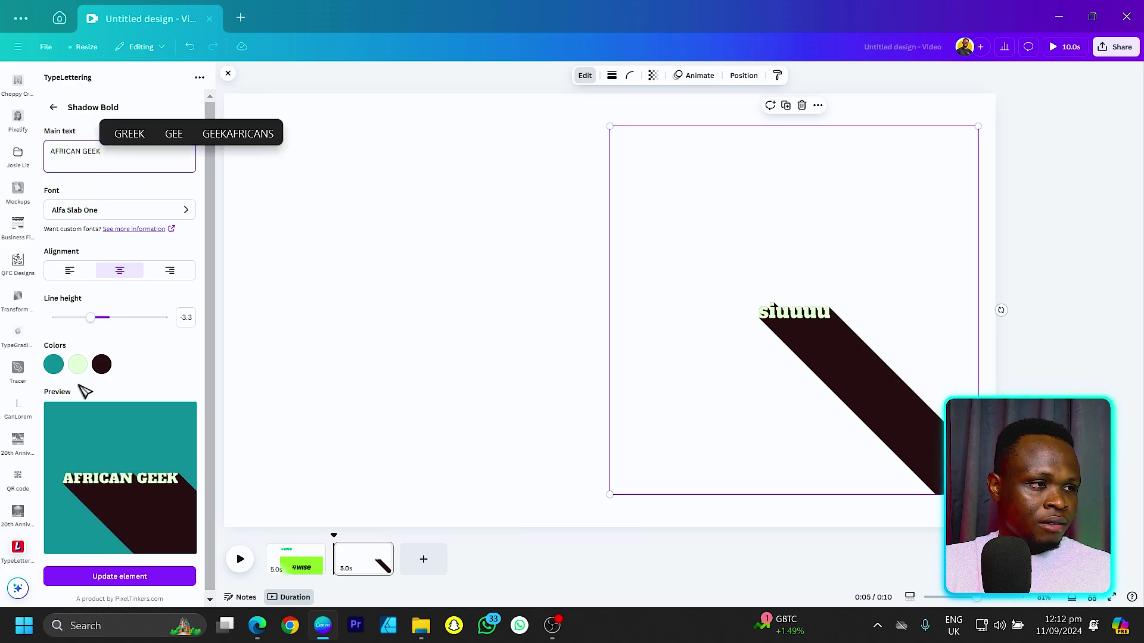
pyautogui.click(54, 364)
pyautogui.click(113, 431)
pyautogui.click(107, 450)
pyautogui.moveTo(122, 440)
pyautogui.mouseDown()
pyautogui.moveTo(131, 411)
pyautogui.moveTo(192, 407)
pyautogui.mouseUp()
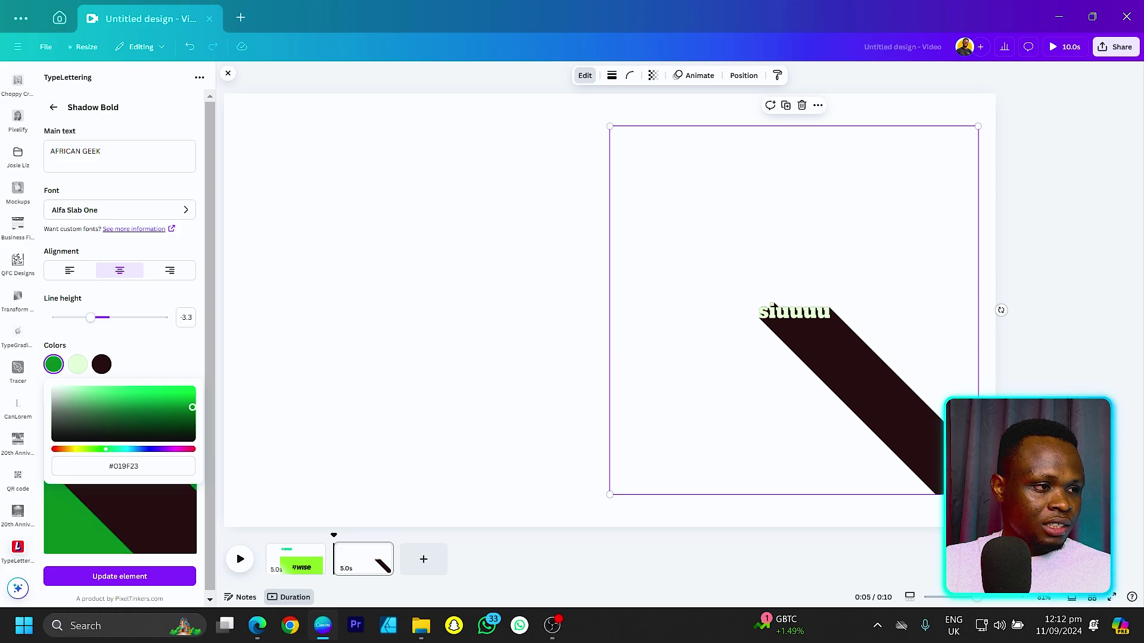
pyautogui.click(181, 363)
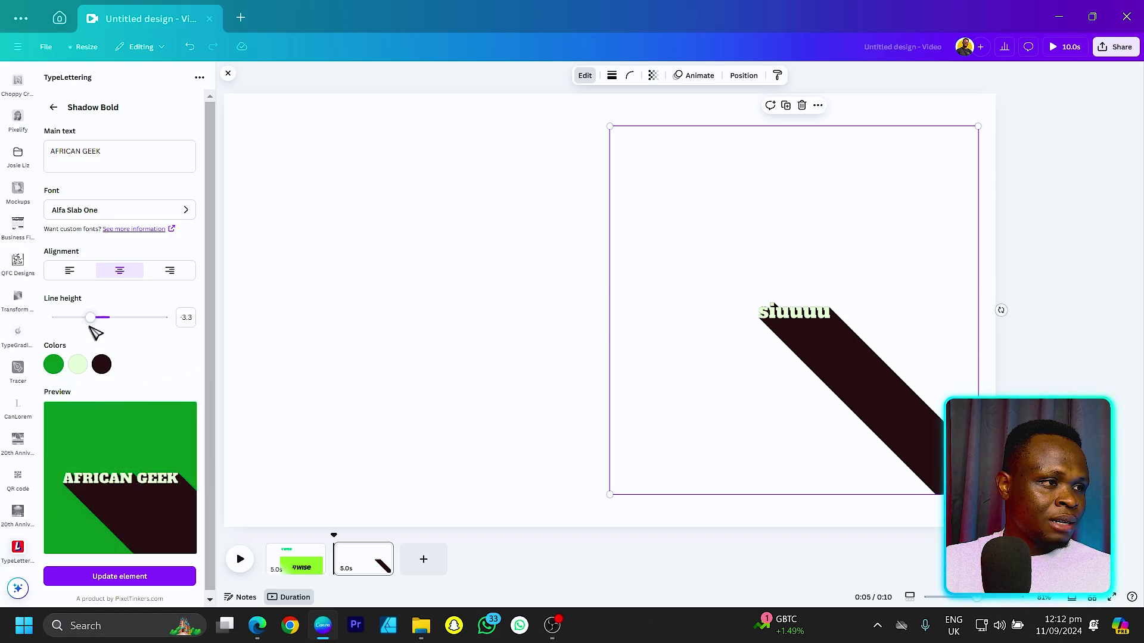
# Set line height -0.3 and light green text, update the element, and move it up-left
pyautogui.moveTo(90, 318)
pyautogui.mouseDown()
pyautogui.moveTo(161, 317)
pyautogui.moveTo(56, 317)
pyautogui.moveTo(108, 318)
pyautogui.mouseUp()
pyautogui.click(77, 364)
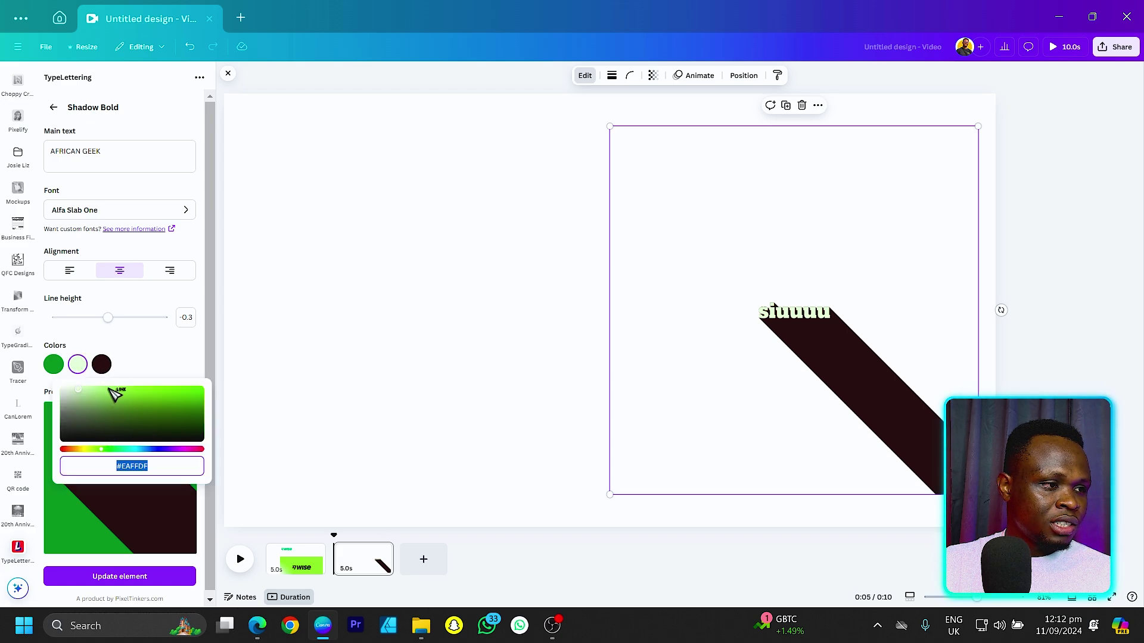
pyautogui.click(119, 390)
pyautogui.click(143, 365)
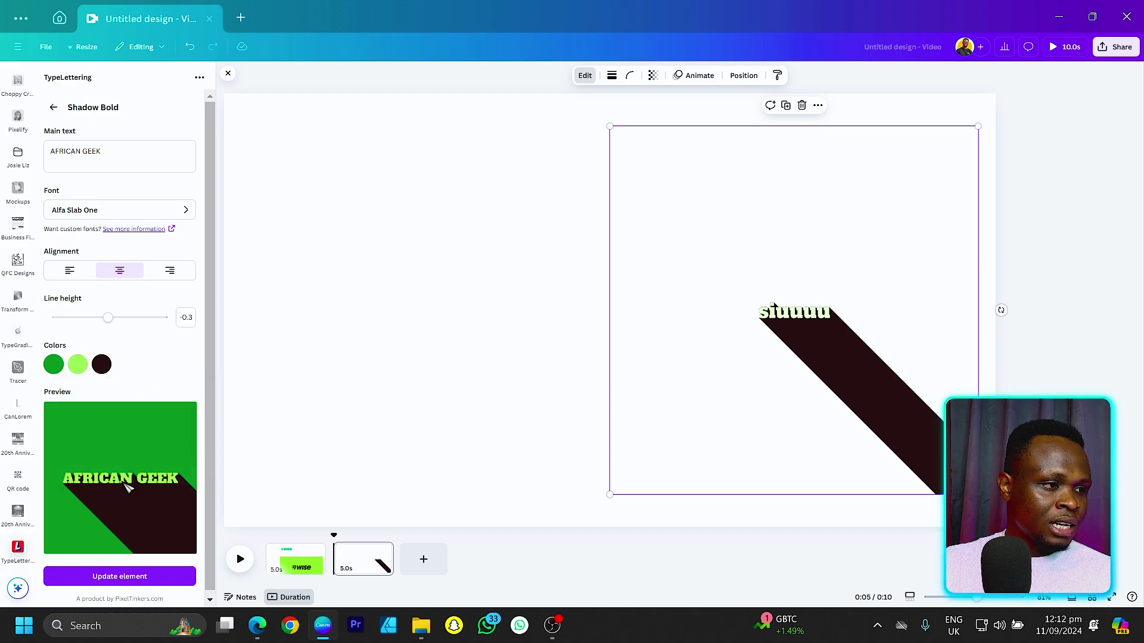
pyautogui.scroll(-1, 128, 486)
pyautogui.click(138, 574)
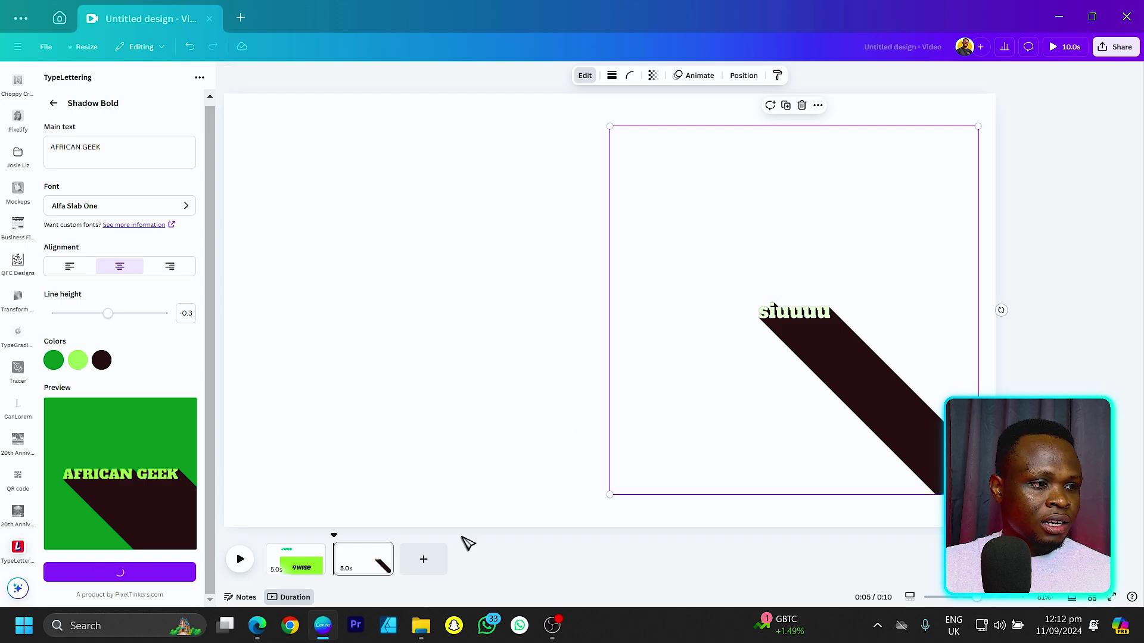
pyautogui.moveTo(715, 409); pyautogui.dragTo(588, 377)
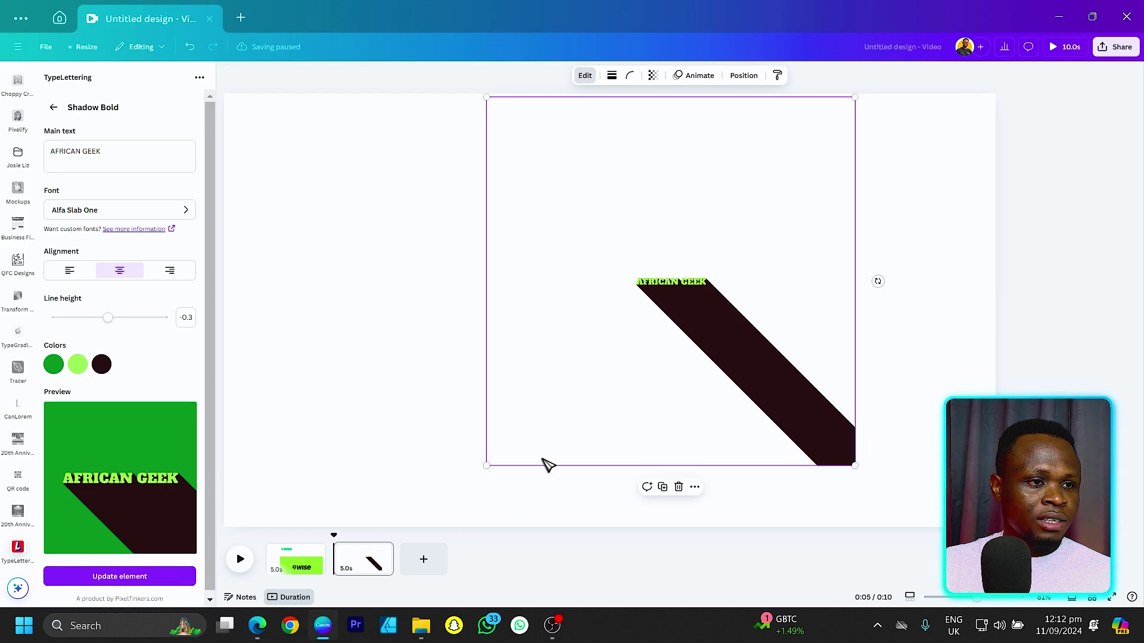
# Scale up the AFRICAN GEEK lettering, position it across the page middle, and close TypeLettering
pyautogui.moveTo(487, 464); pyautogui.dragTo(167, 595)
pyautogui.moveTo(679, 225); pyautogui.dragTo(577, 244)
pyautogui.moveTo(693, 290); pyautogui.dragTo(723, 286)
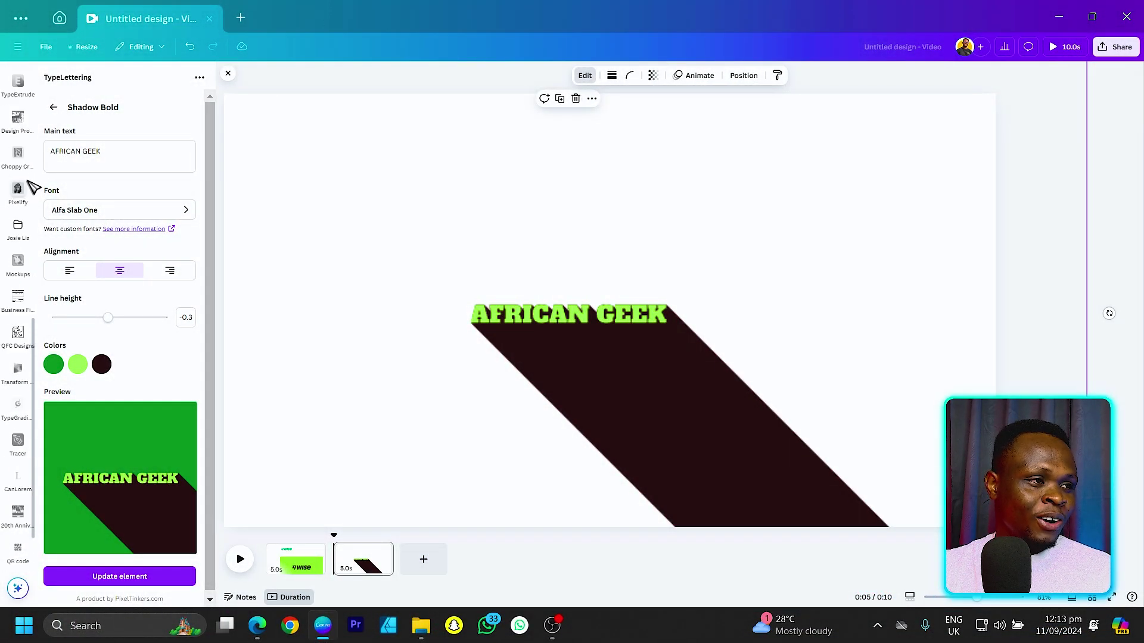
pyautogui.scroll(4, 24, 196)
pyautogui.click(18, 334)
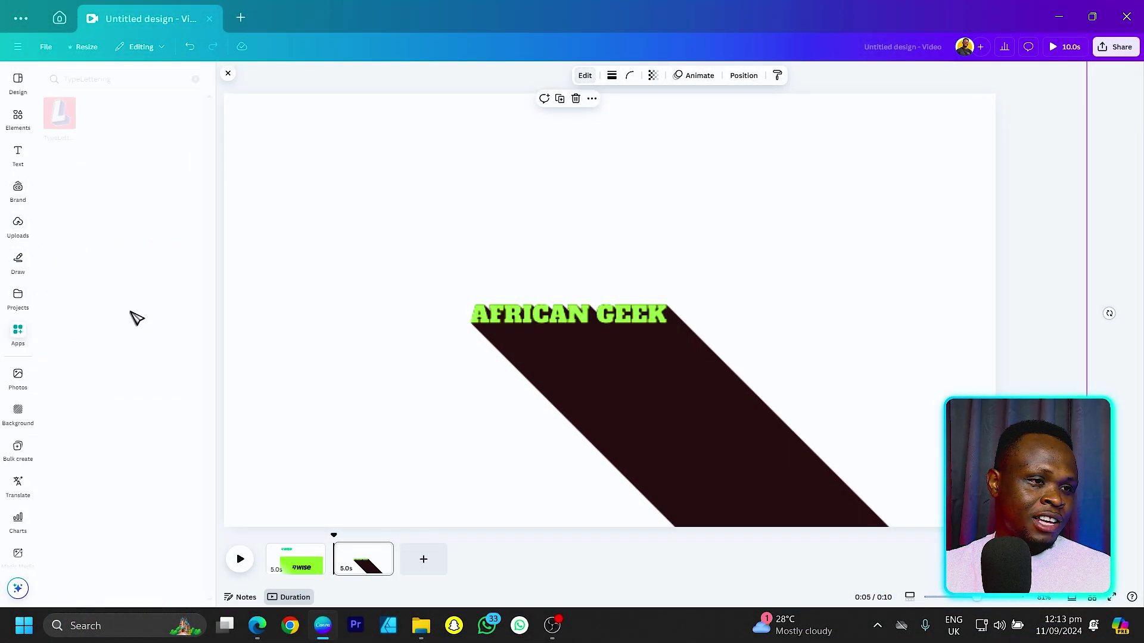
# Delete the AFRICAN GEEK text and search Apps for Pixelify
pyautogui.moveTo(578, 325); pyautogui.dragTo(523, 270)
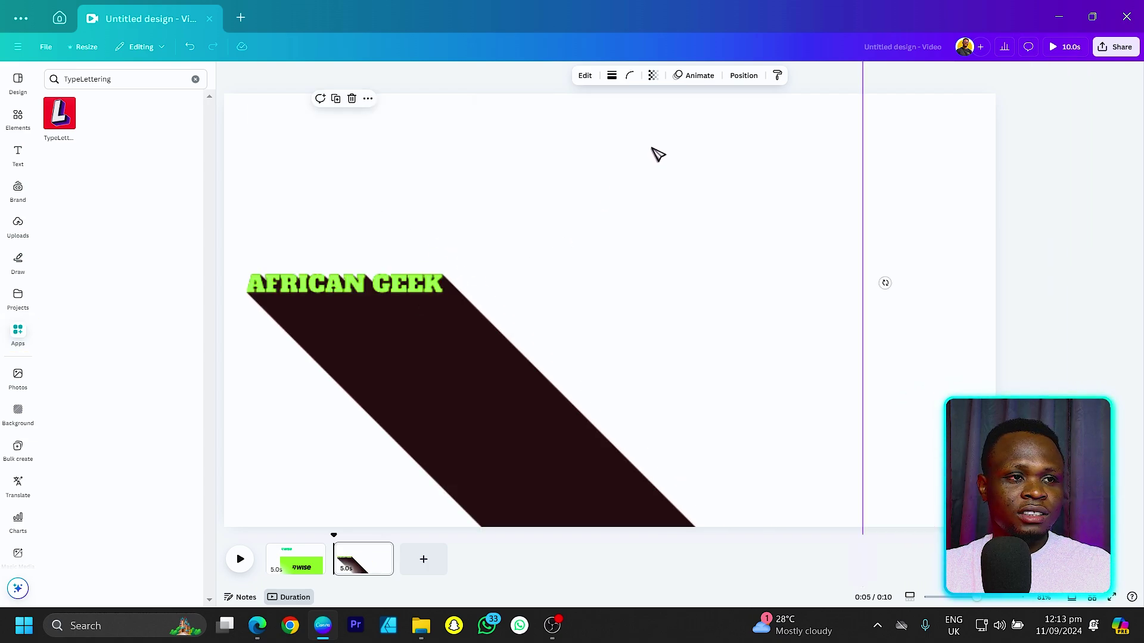
pyautogui.click(352, 98)
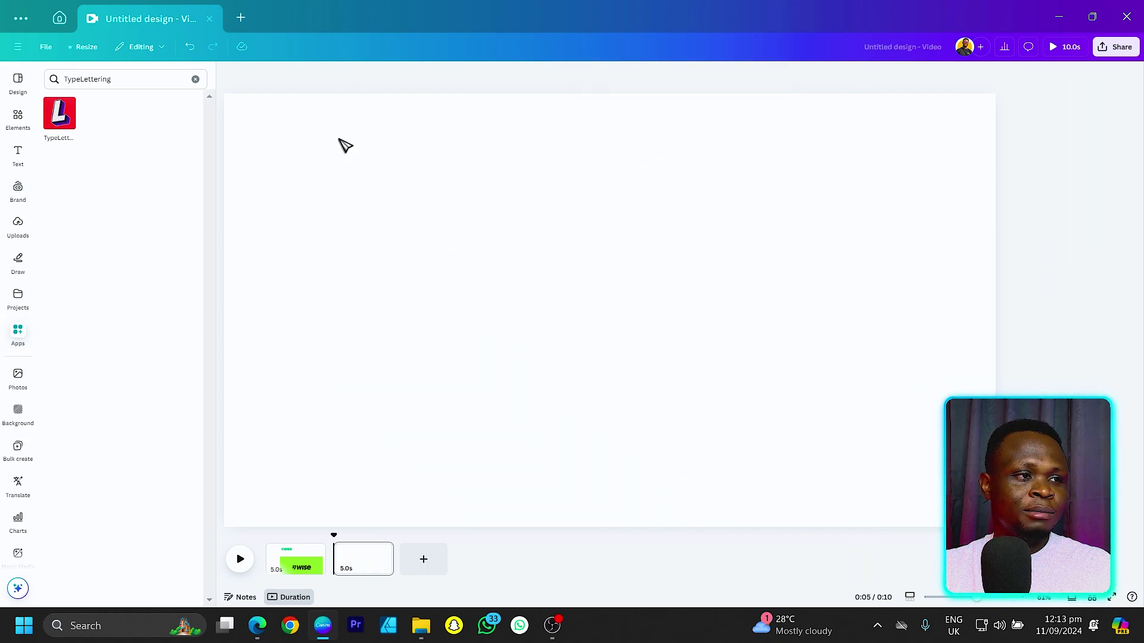
pyautogui.click(89, 81)
pyautogui.hotkey('ctrl', 'a')
pyautogui.write('Pl')
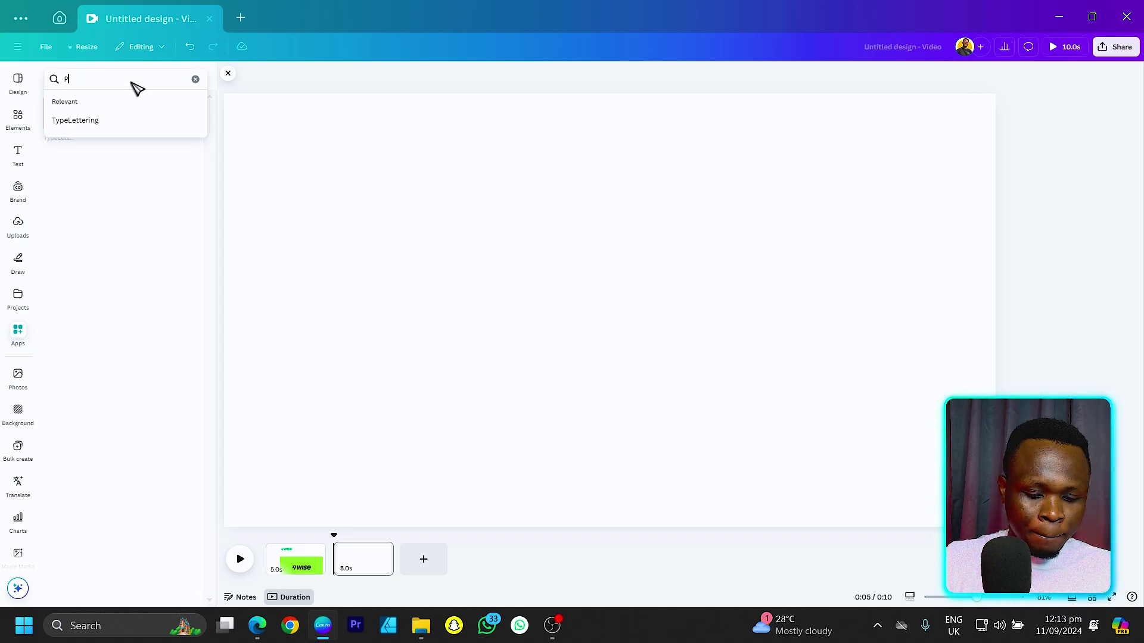
pyautogui.write('XELFY')
pyautogui.press('Return')
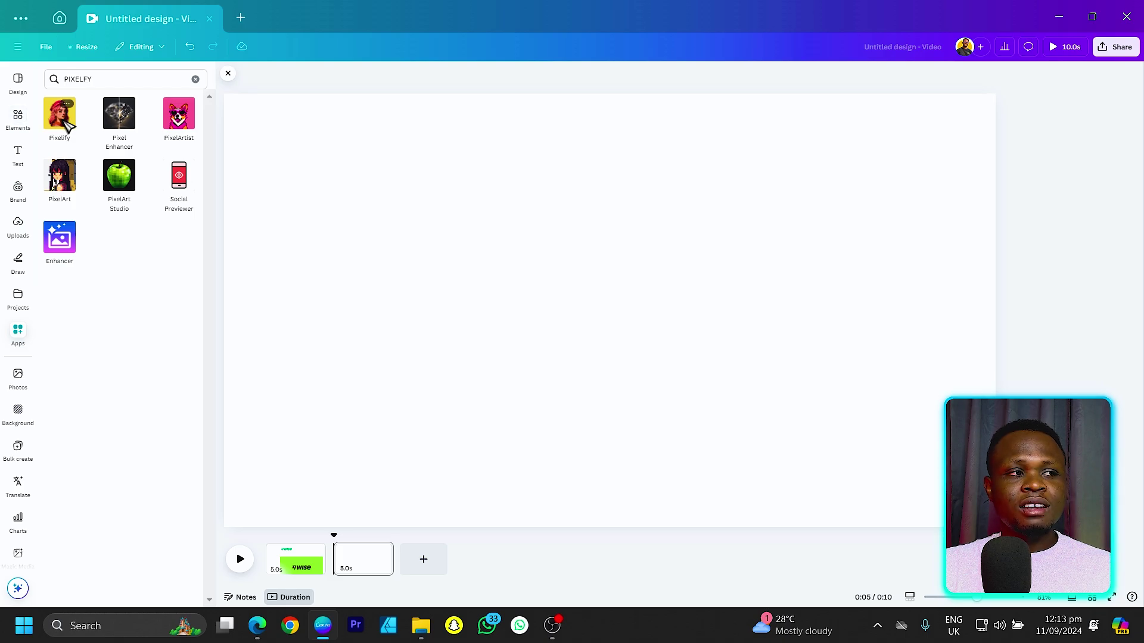
# Open Pixelify and load ADO Design Training.png for pixelating
pyautogui.click(64, 121)
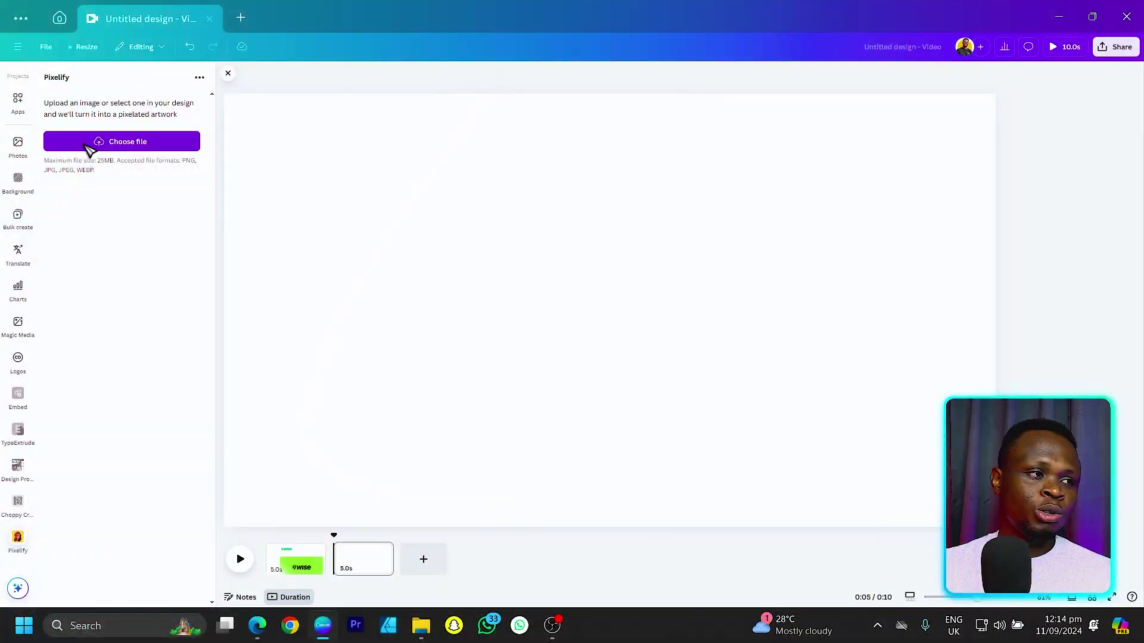
pyautogui.click(87, 145)
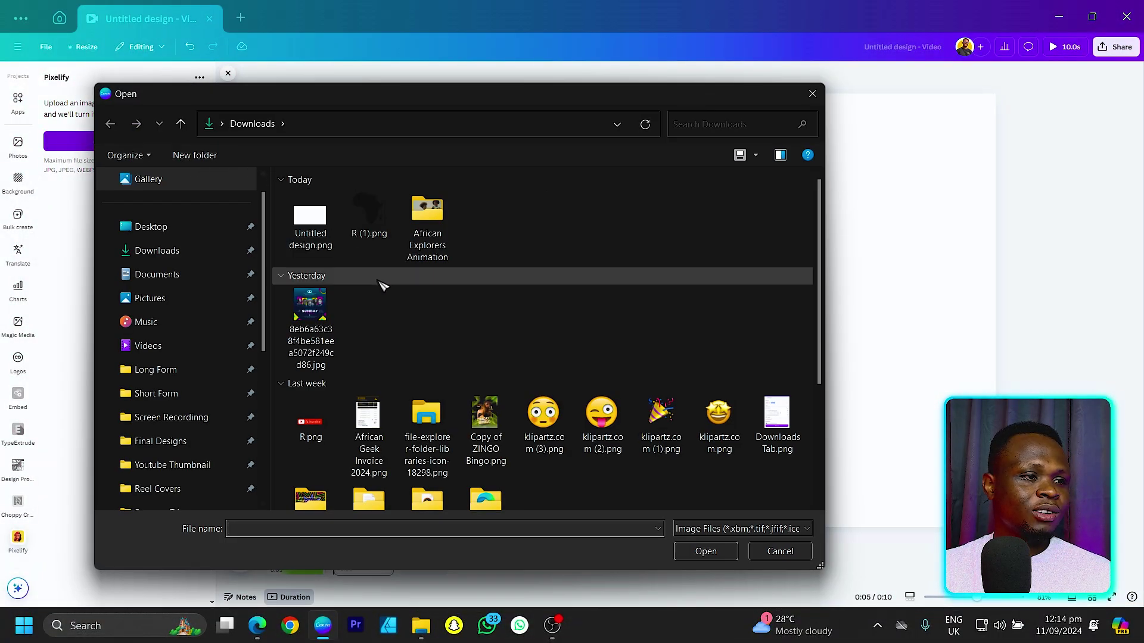
pyautogui.scroll(-2, 480, 357)
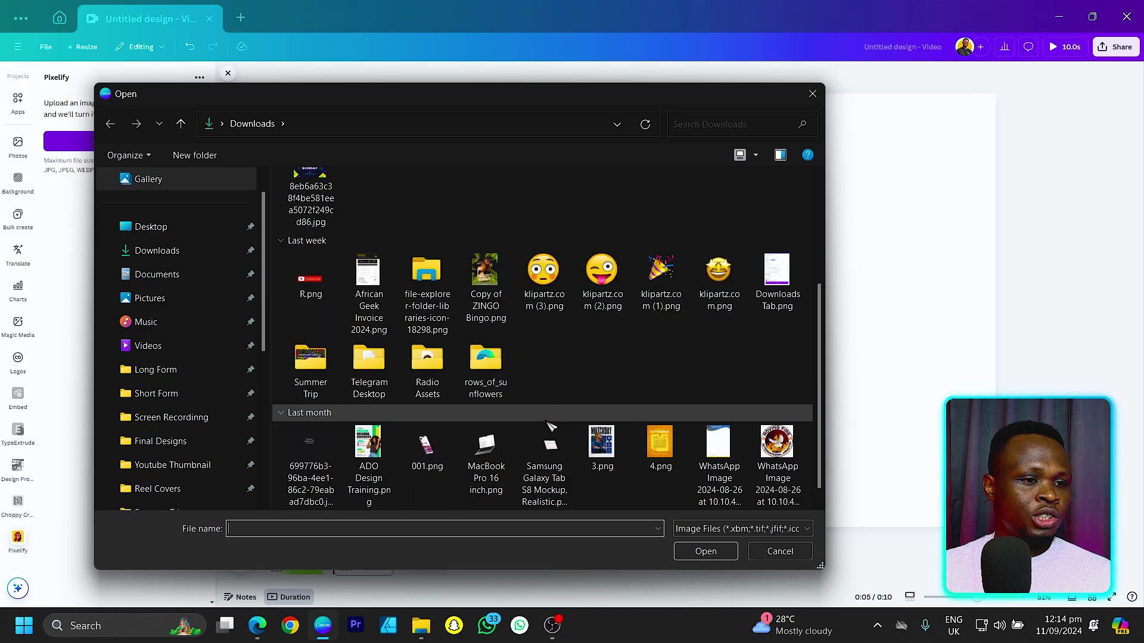
pyautogui.doubleClick(368, 447)
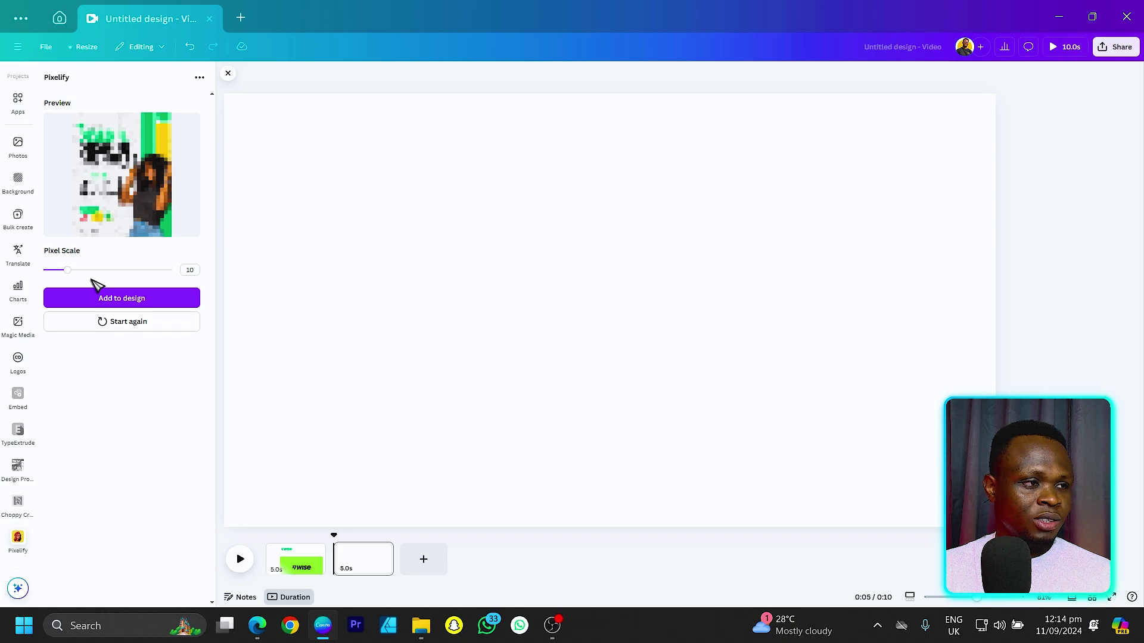
# Pixelate the image at pixel scale 9, add it, and enlarge it on the page's right side
pyautogui.moveTo(69, 271)
pyautogui.mouseDown()
pyautogui.moveTo(176, 275)
pyautogui.moveTo(78, 284)
pyautogui.mouseUp()
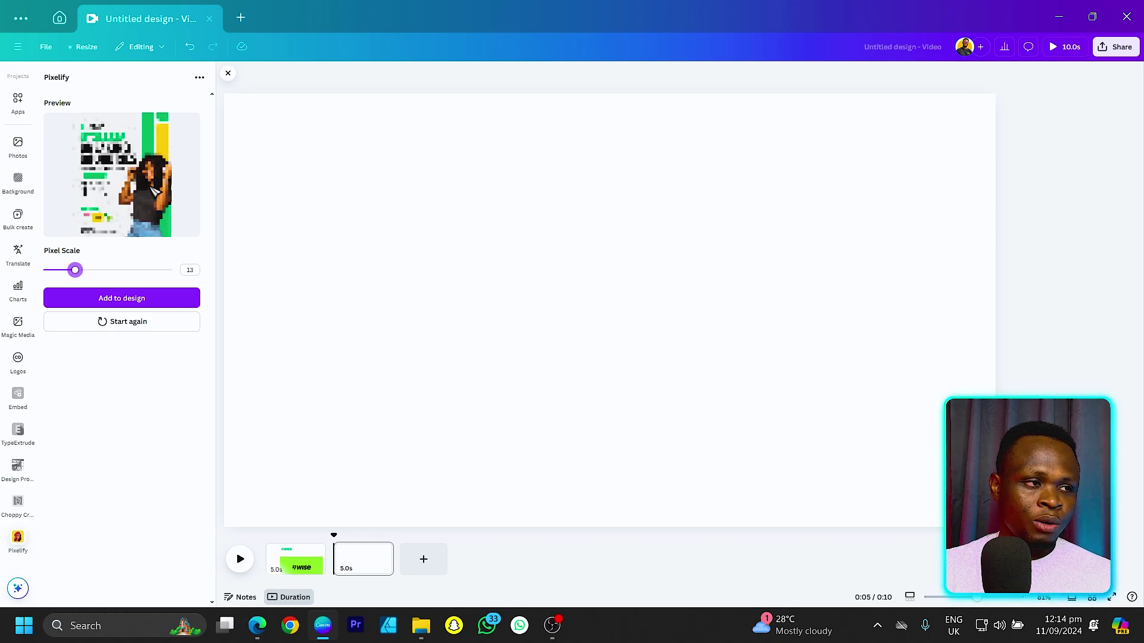
pyautogui.moveTo(79, 271); pyautogui.dragTo(66, 271)
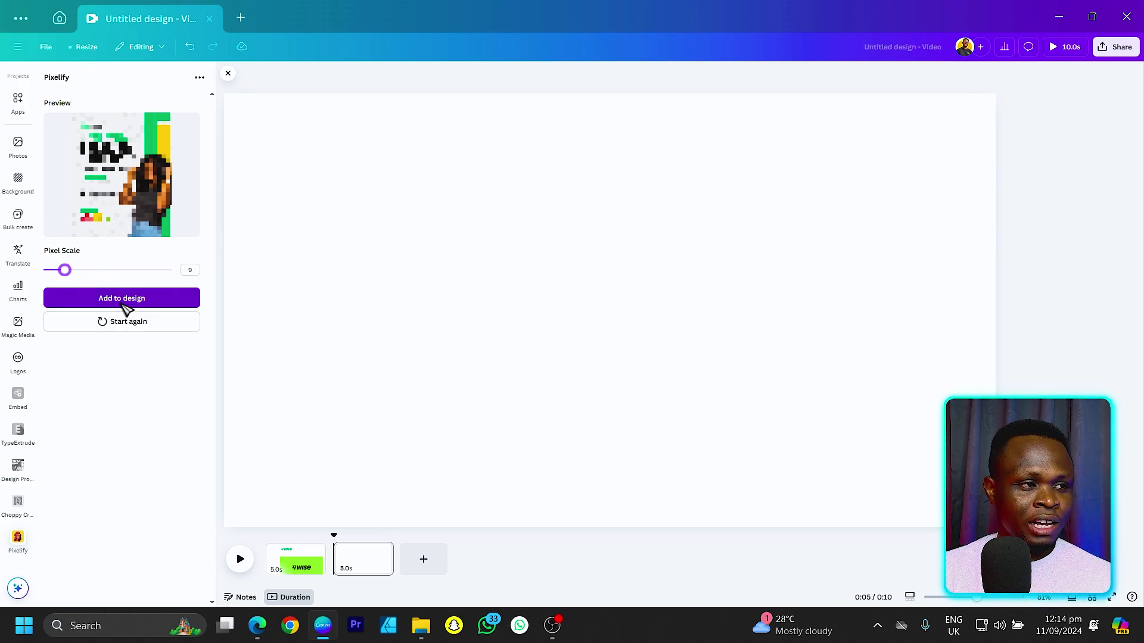
pyautogui.click(122, 298)
pyautogui.moveTo(545, 394); pyautogui.dragTo(534, 452)
pyautogui.moveTo(649, 383); pyautogui.dragTo(764, 335)
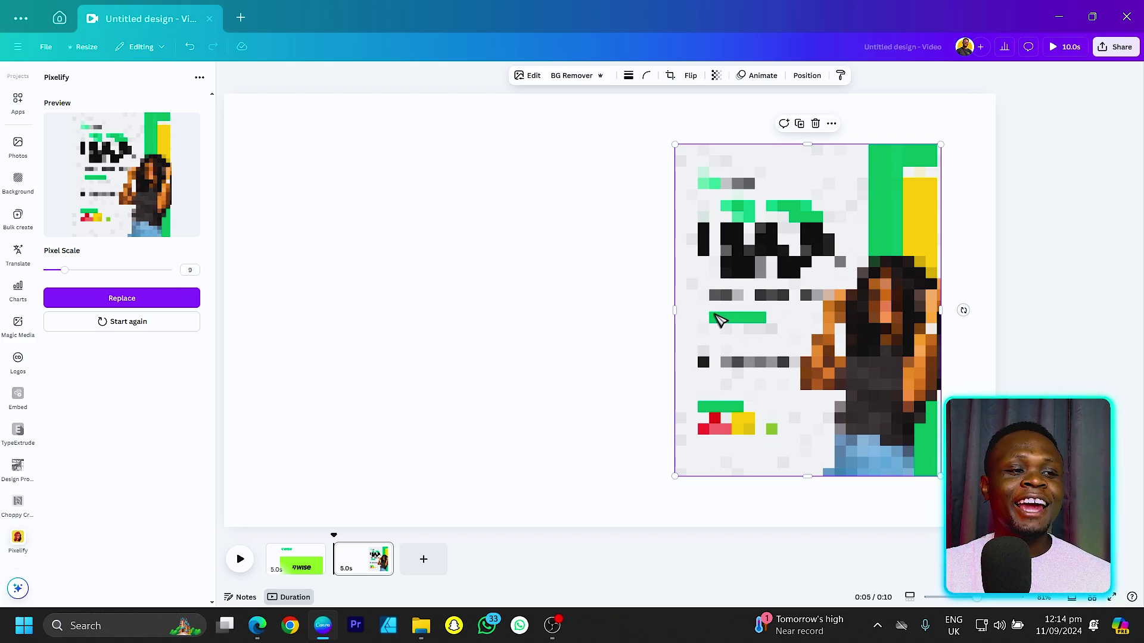
pyautogui.click(572, 332)
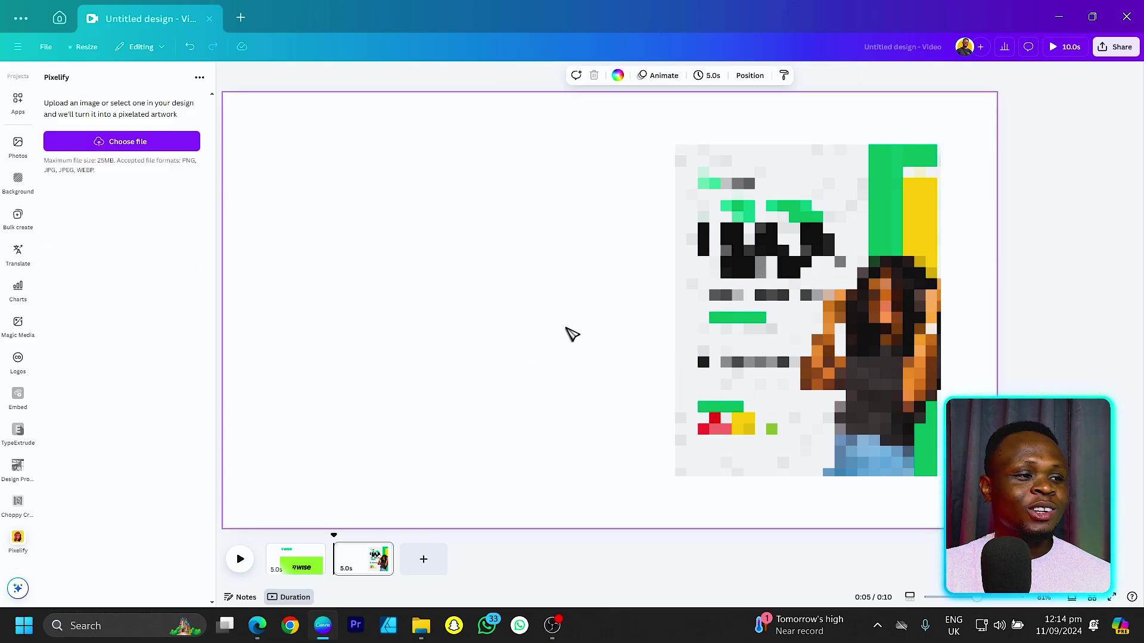
# Load the portrait photo from F:\Brand Identity\Professional Photos into Pixelify
pyautogui.click(120, 149)
pyautogui.click(454, 133)
pyautogui.write('F:\\Brand Identity\\Professional Photos')
pyautogui.press('Return')
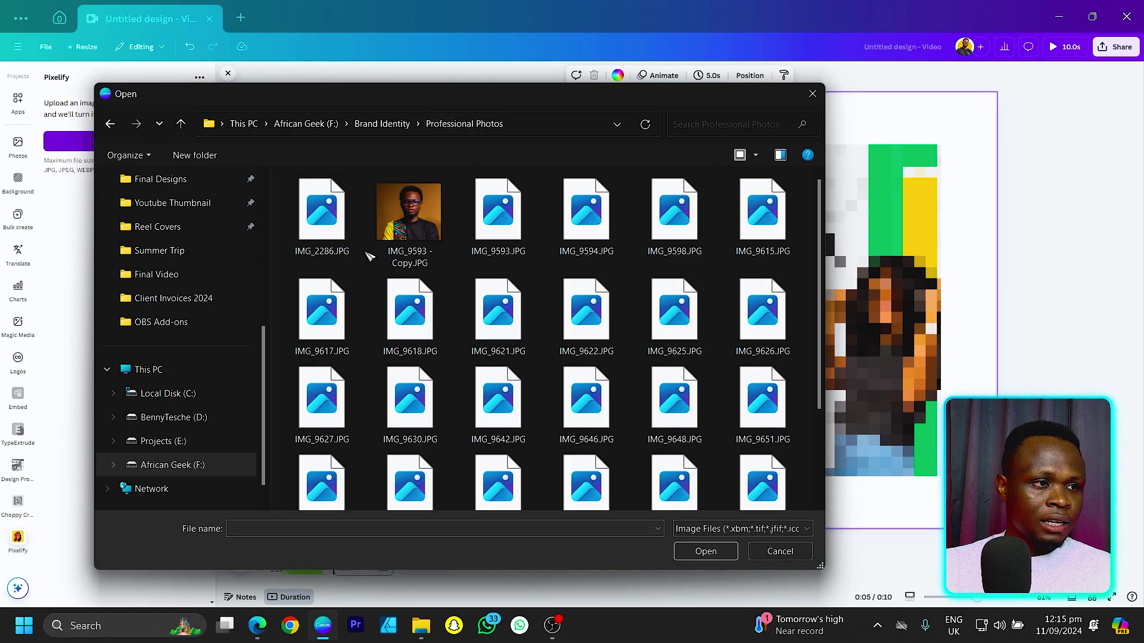
pyautogui.doubleClick(426, 230)
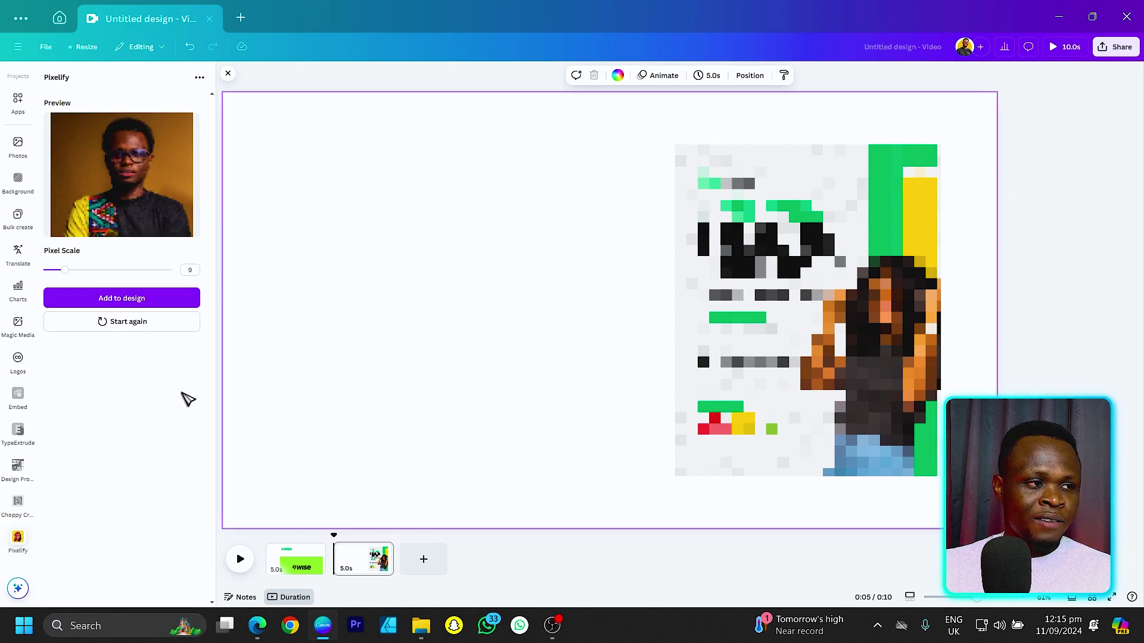
# Pixelate the portrait at pixel scale 7, add it, and enlarge it on the page's left side
pyautogui.moveTo(62, 272); pyautogui.dragTo(58, 272)
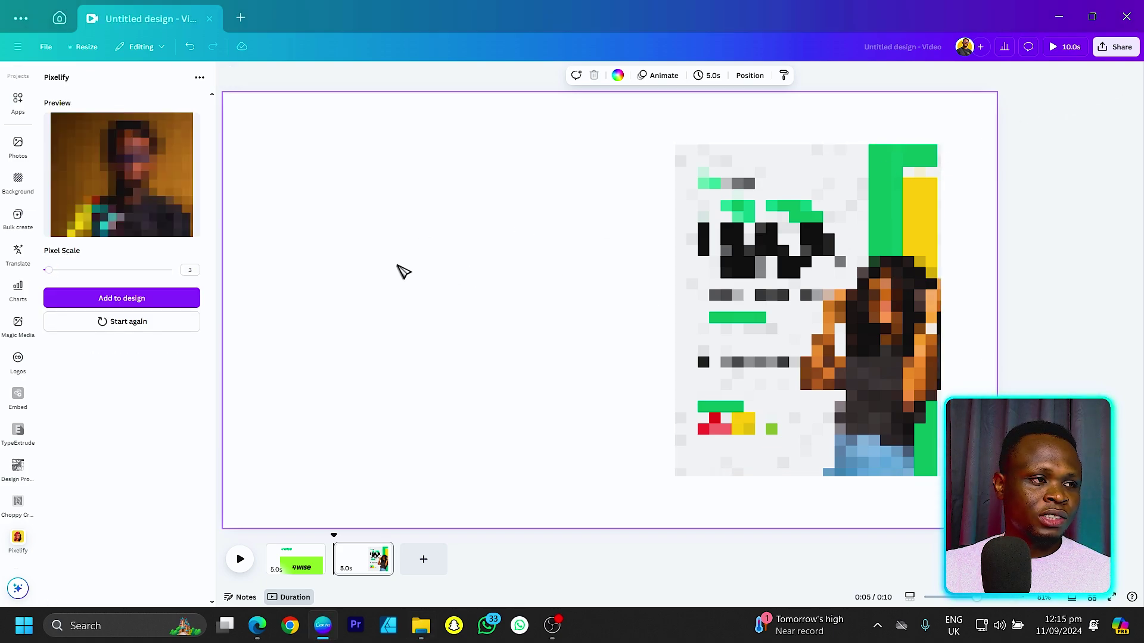
pyautogui.moveTo(49, 270); pyautogui.dragTo(63, 270)
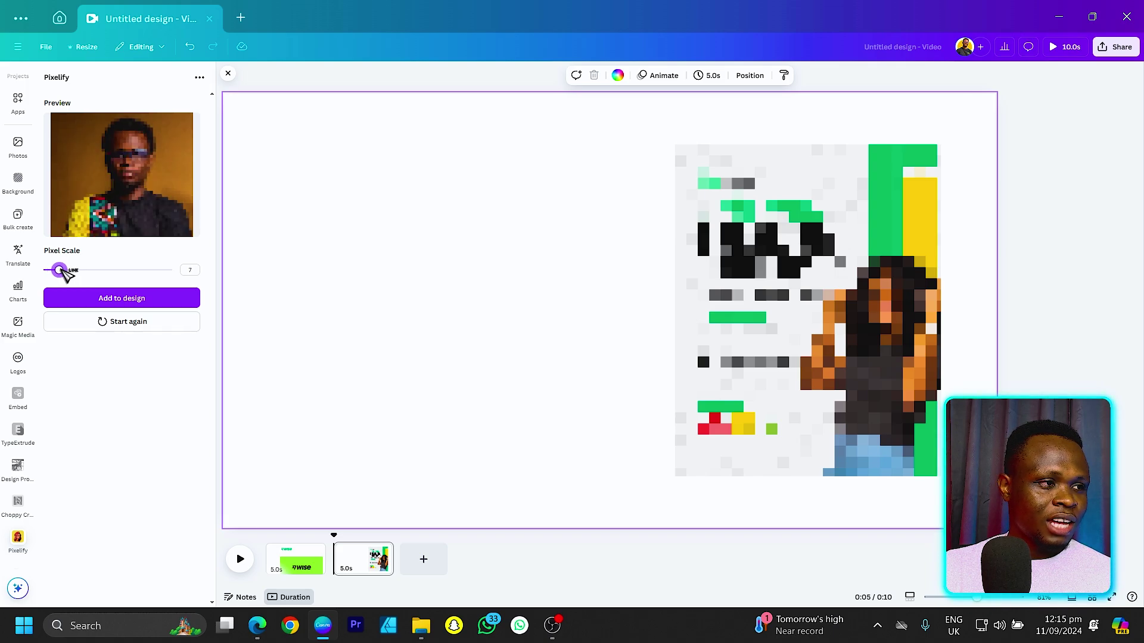
pyautogui.click(115, 304)
pyautogui.moveTo(536, 356); pyautogui.dragTo(489, 278)
pyautogui.moveTo(453, 318); pyautogui.dragTo(304, 513)
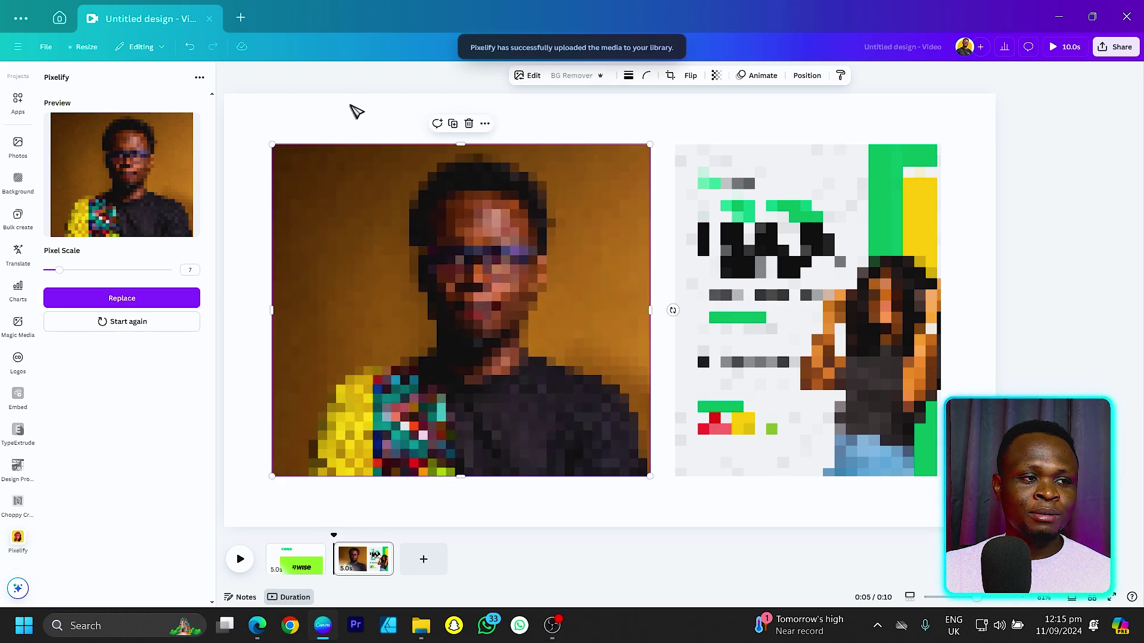